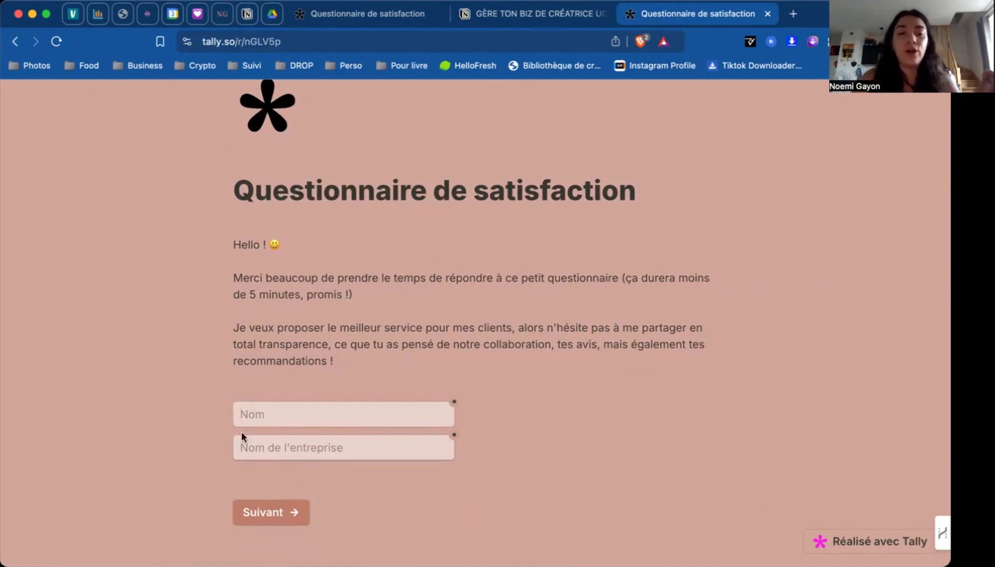
View the intro of the published satisfaction questionnaire and switch to the Notion page with its Satisfaction table
{"action": "scroll", "coordinate": [261, 168], "scroll_direction": "up", "scroll_amount": 2}
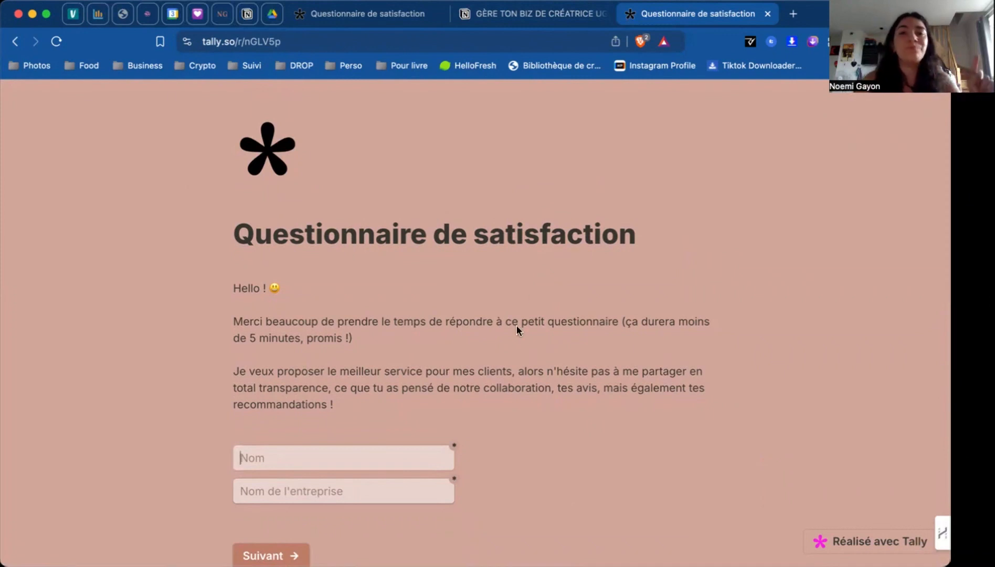
{"action": "left_click", "coordinate": [502, 21]}
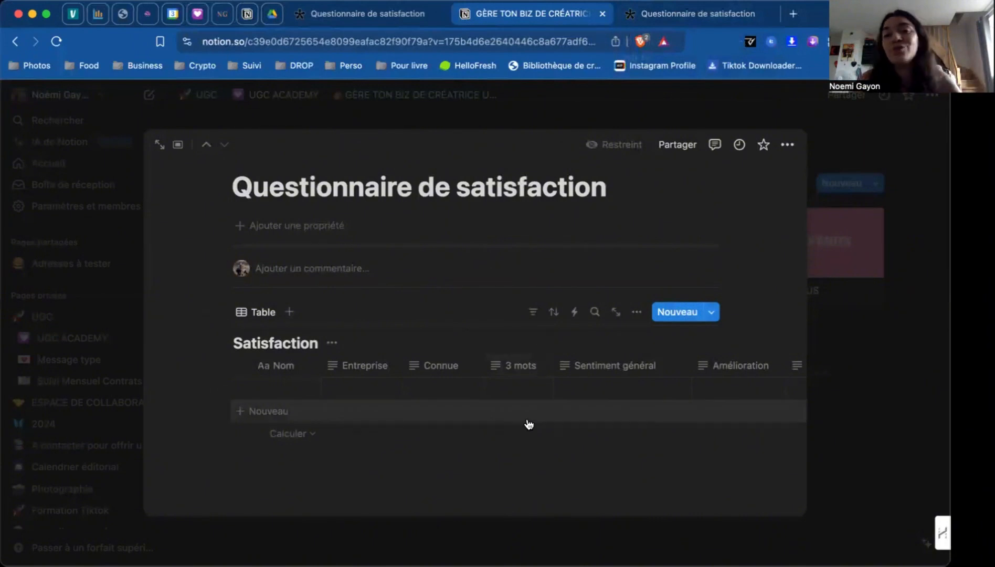
Open the "Questionnaire de satisfaction" form in the Tally editor and review its questions on every page through the thank-you page
{"action": "left_click", "coordinate": [399, 16]}
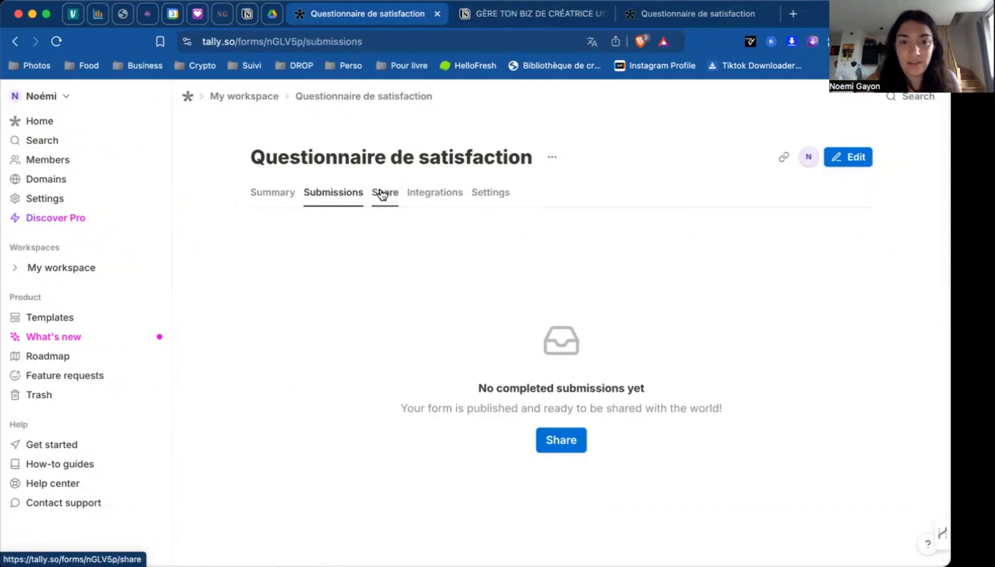
{"action": "left_click", "coordinate": [861, 159]}
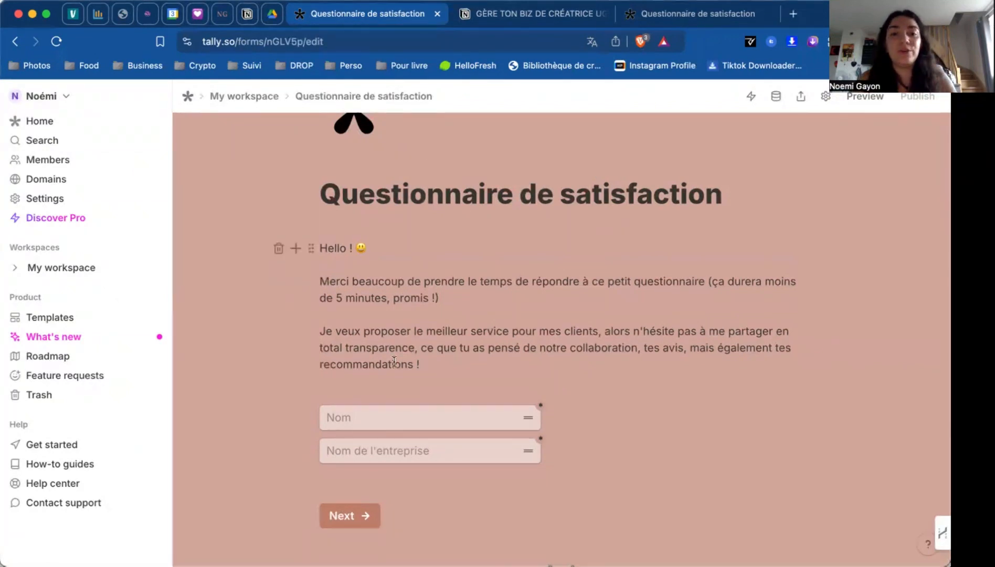
{"action": "scroll", "coordinate": [477, 257], "scroll_direction": "down", "scroll_amount": 5}
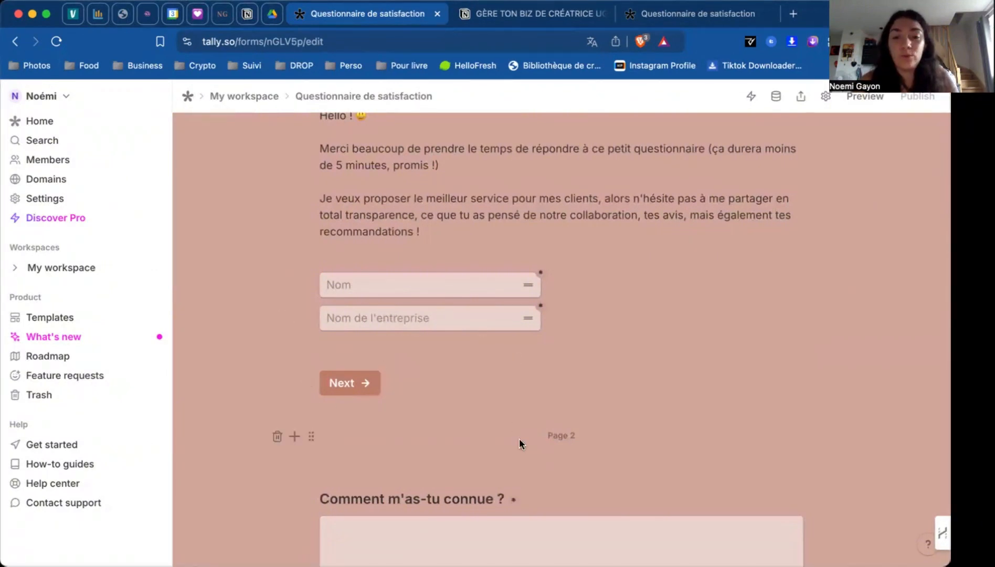
{"action": "left_click_drag", "start_coordinate": [541, 440], "coordinate": [621, 434]}
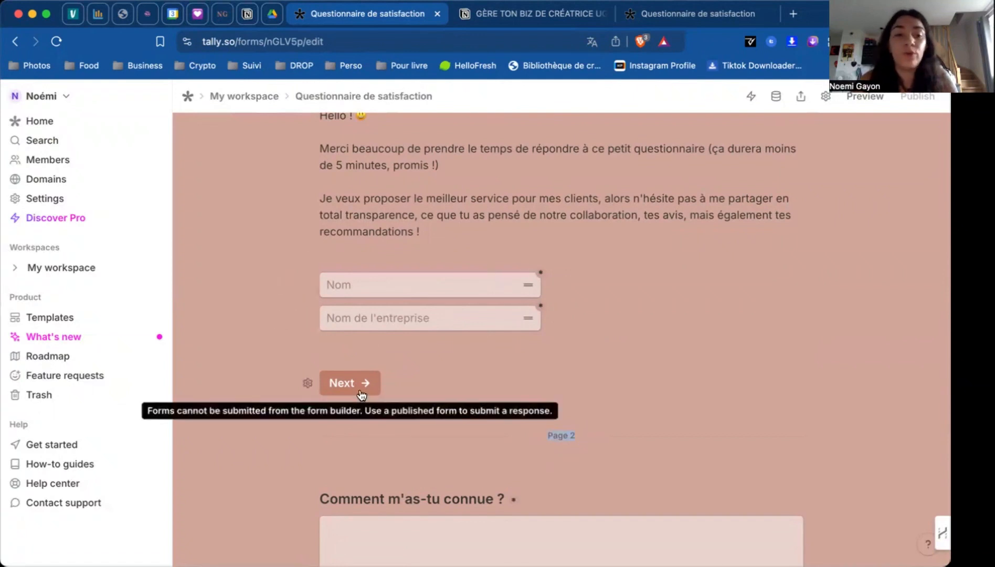
{"action": "scroll", "coordinate": [529, 379], "scroll_direction": "down", "scroll_amount": 1}
{"action": "scroll", "coordinate": [528, 384], "scroll_direction": "down", "scroll_amount": 6}
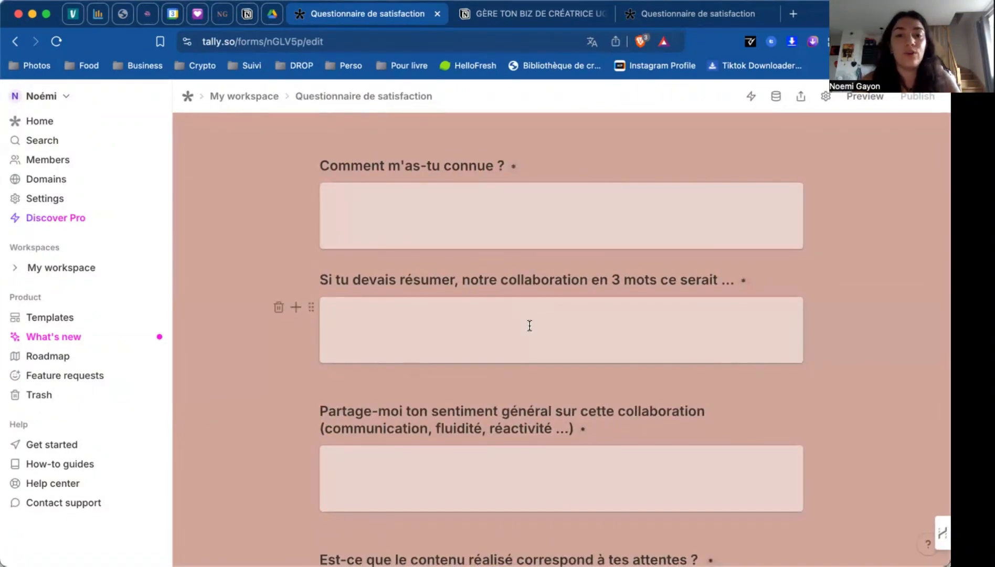
{"action": "scroll", "coordinate": [529, 325], "scroll_direction": "down", "scroll_amount": 3}
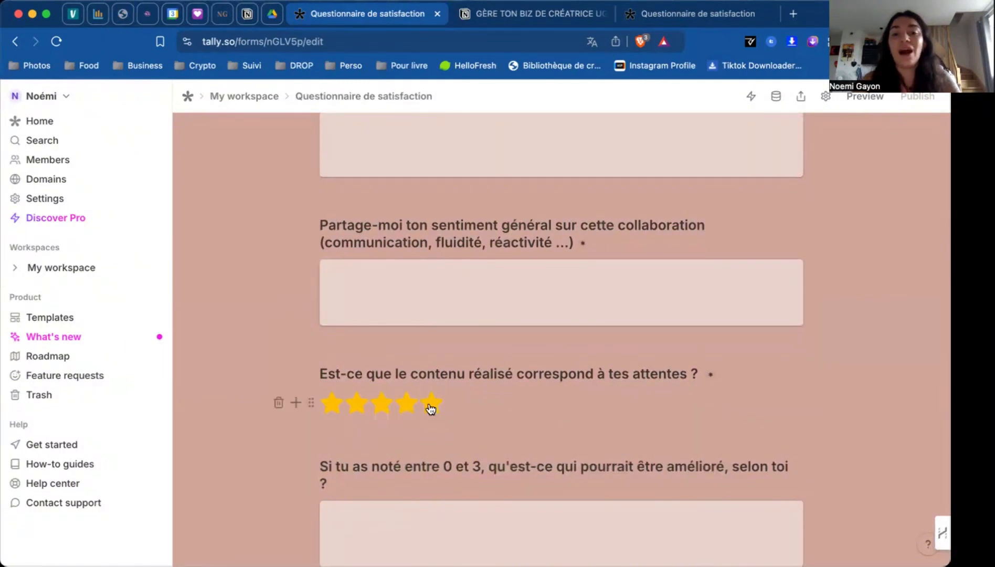
{"action": "scroll", "coordinate": [524, 407], "scroll_direction": "down", "scroll_amount": 1}
{"action": "scroll", "coordinate": [531, 412], "scroll_direction": "down", "scroll_amount": 7}
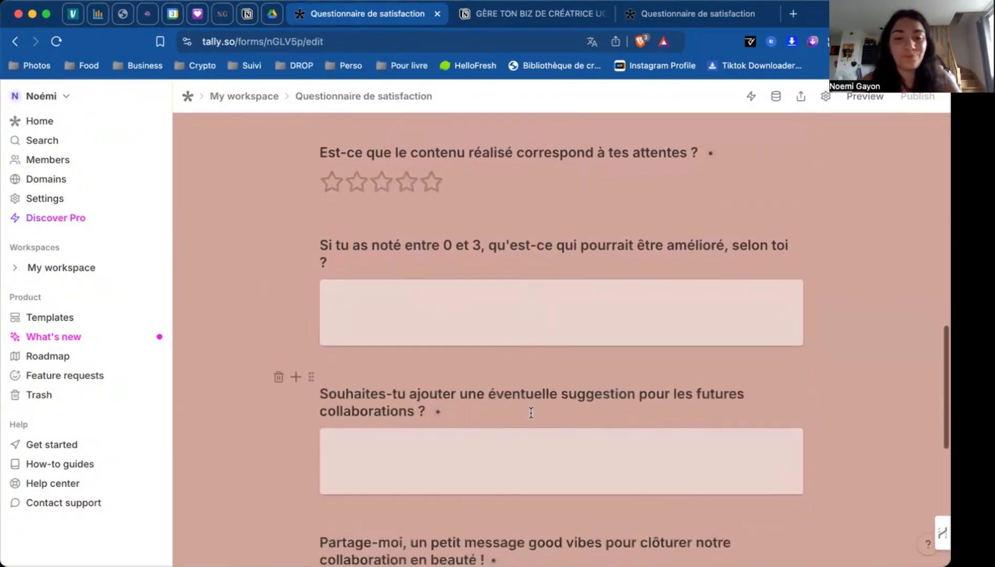
{"action": "scroll", "coordinate": [531, 412], "scroll_direction": "down", "scroll_amount": 2}
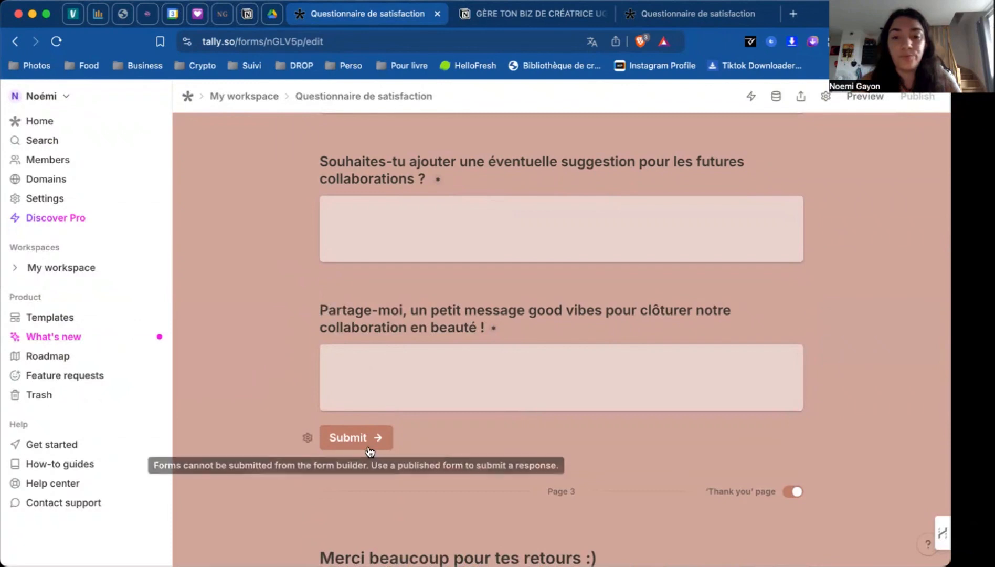
{"action": "scroll", "coordinate": [438, 437], "scroll_direction": "down", "scroll_amount": 3}
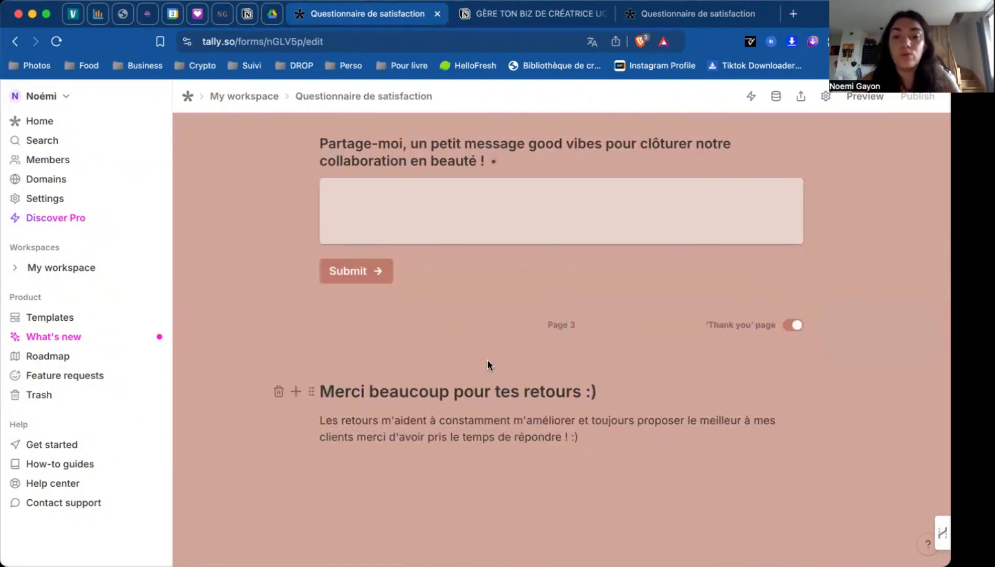
{"action": "scroll", "coordinate": [556, 337], "scroll_direction": "up", "scroll_amount": 10}
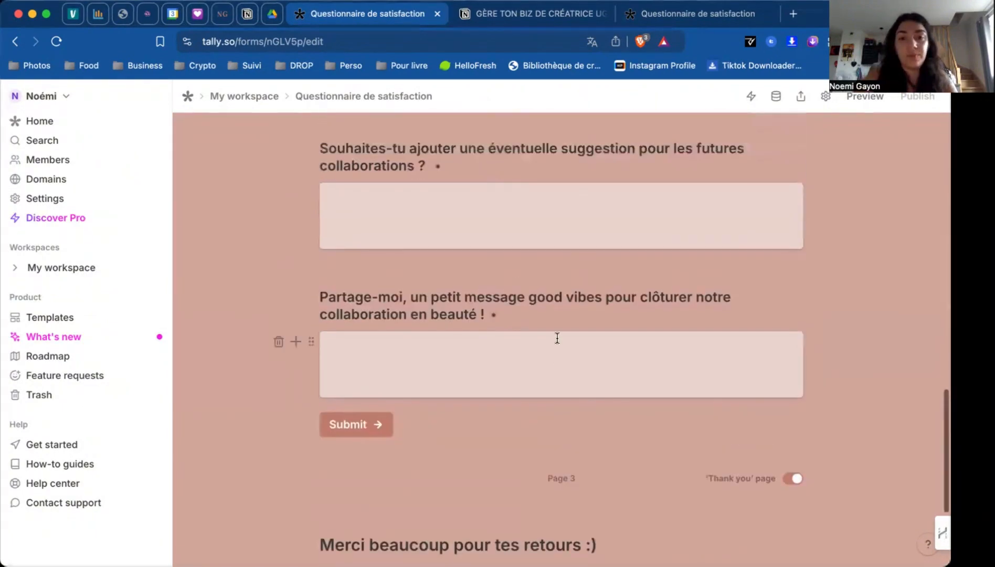
{"action": "scroll", "coordinate": [556, 337], "scroll_direction": "up", "scroll_amount": 10}
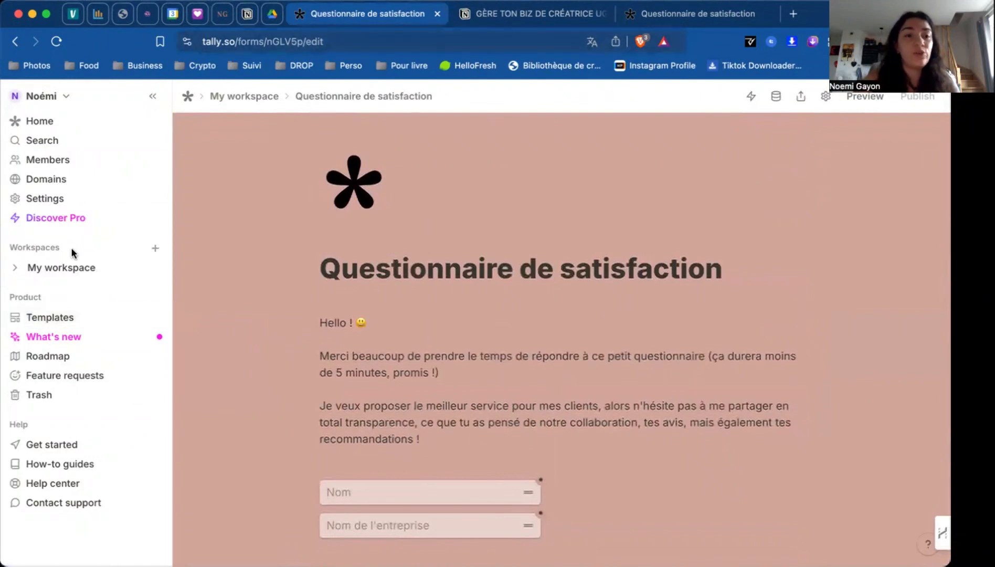
Open the form template gallery and browse the templates across all categories
{"action": "left_click", "coordinate": [87, 317]}
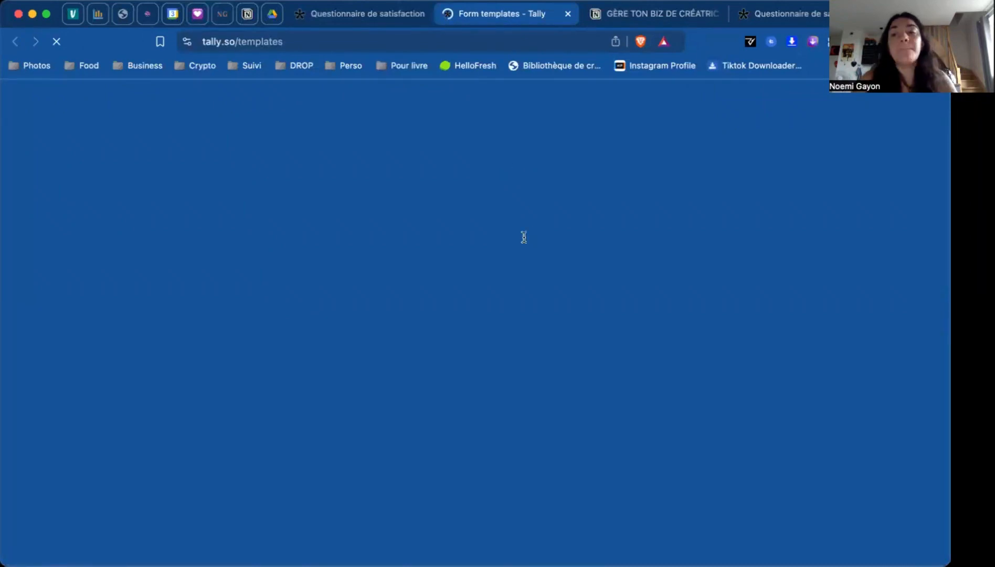
{"action": "scroll", "coordinate": [540, 307], "scroll_direction": "down", "scroll_amount": 1}
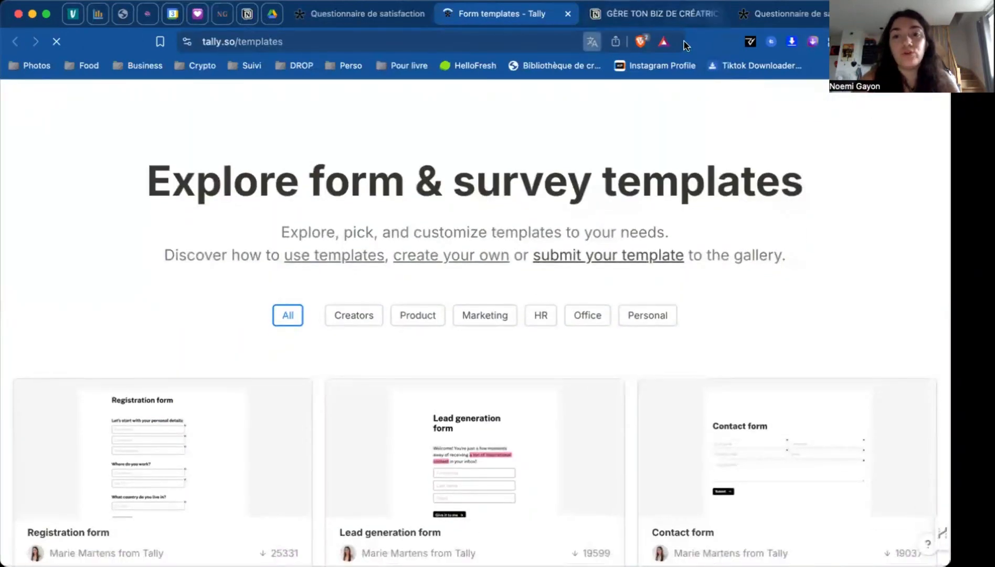
{"action": "scroll", "coordinate": [595, 316], "scroll_direction": "down", "scroll_amount": 3}
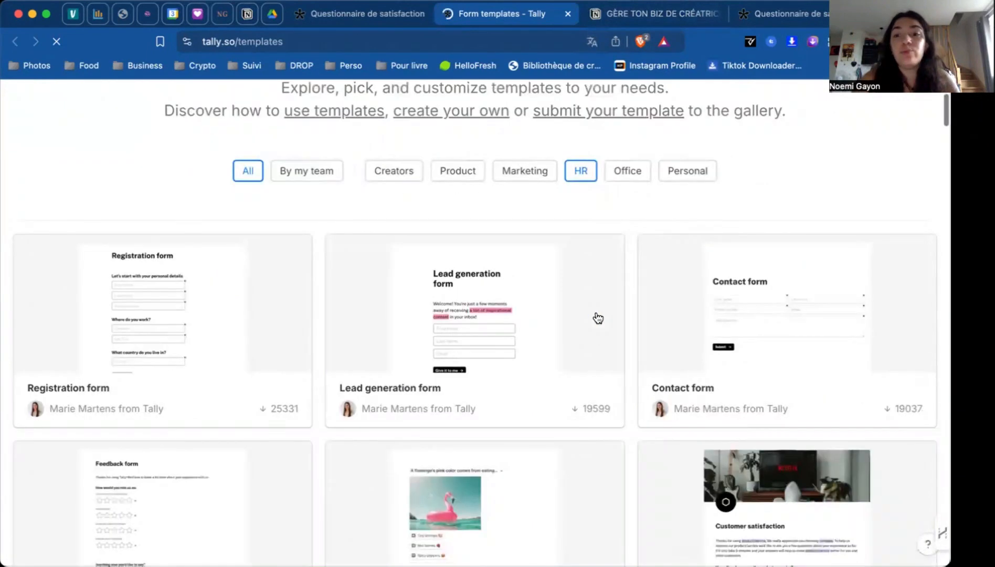
{"action": "scroll", "coordinate": [608, 379], "scroll_direction": "down", "scroll_amount": 12}
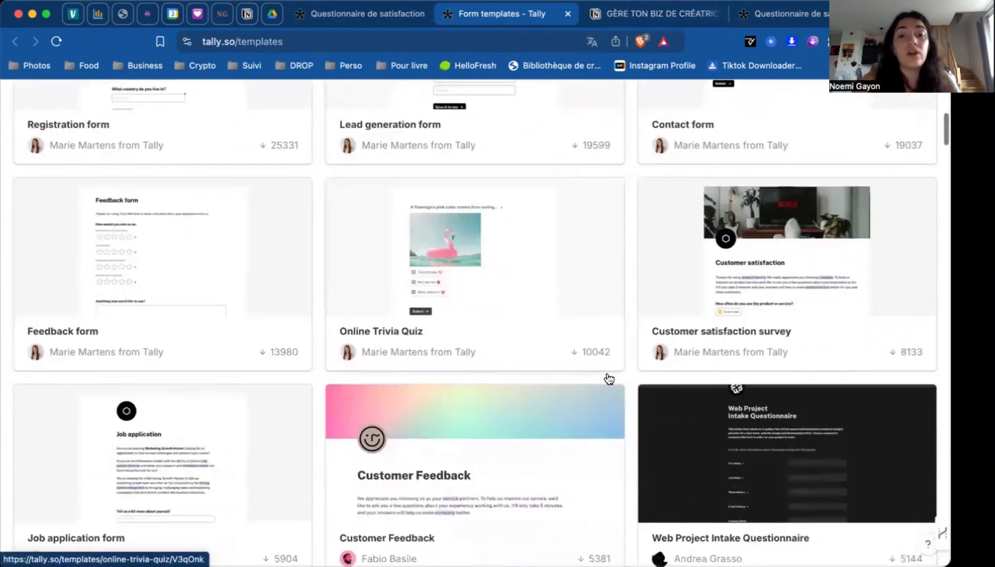
{"action": "scroll", "coordinate": [609, 378], "scroll_direction": "up", "scroll_amount": 15}
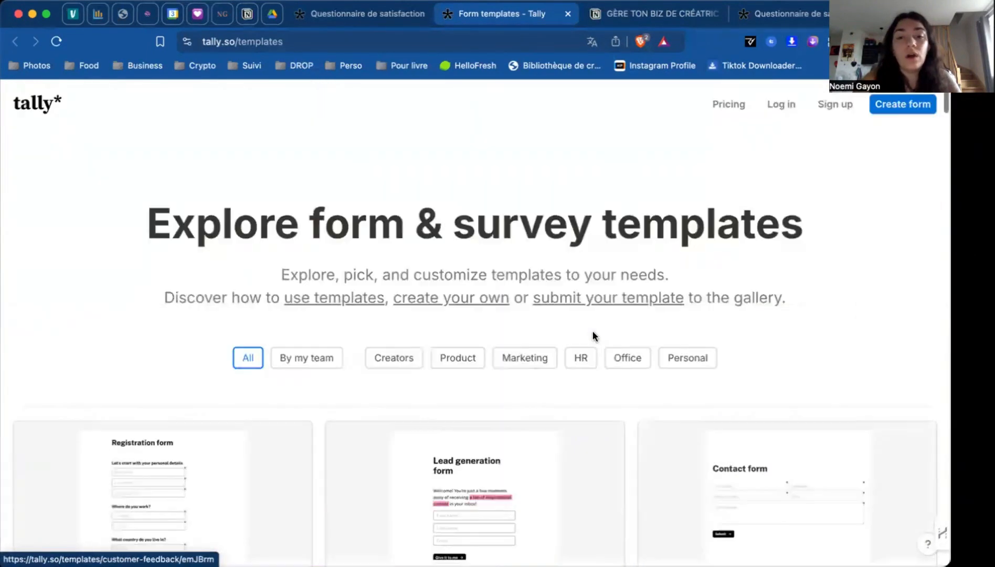
Filter the template gallery by Marketing and look through the templates
{"action": "left_click", "coordinate": [532, 356]}
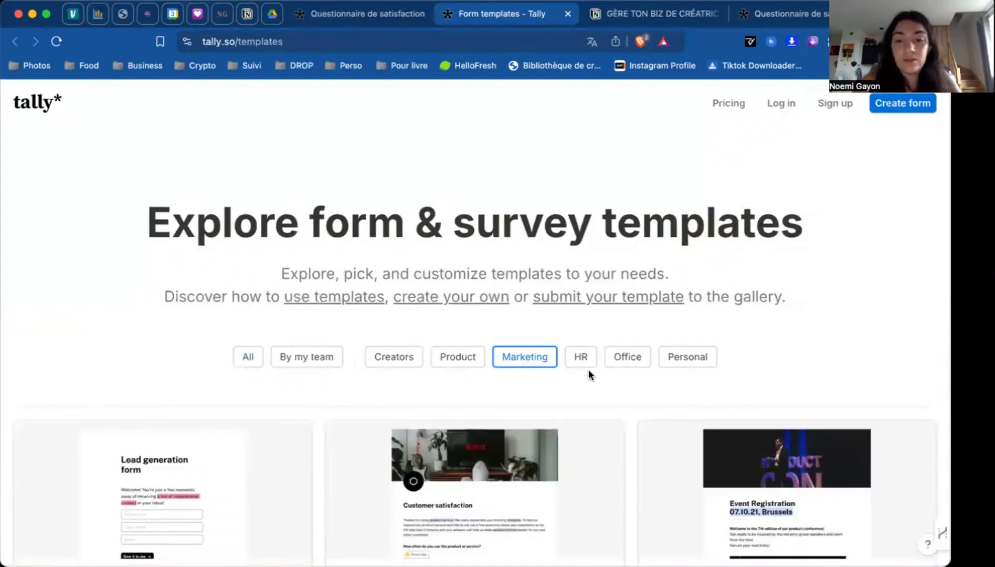
{"action": "scroll", "coordinate": [589, 371], "scroll_direction": "down", "scroll_amount": 4}
{"action": "scroll", "coordinate": [591, 376], "scroll_direction": "down", "scroll_amount": 2}
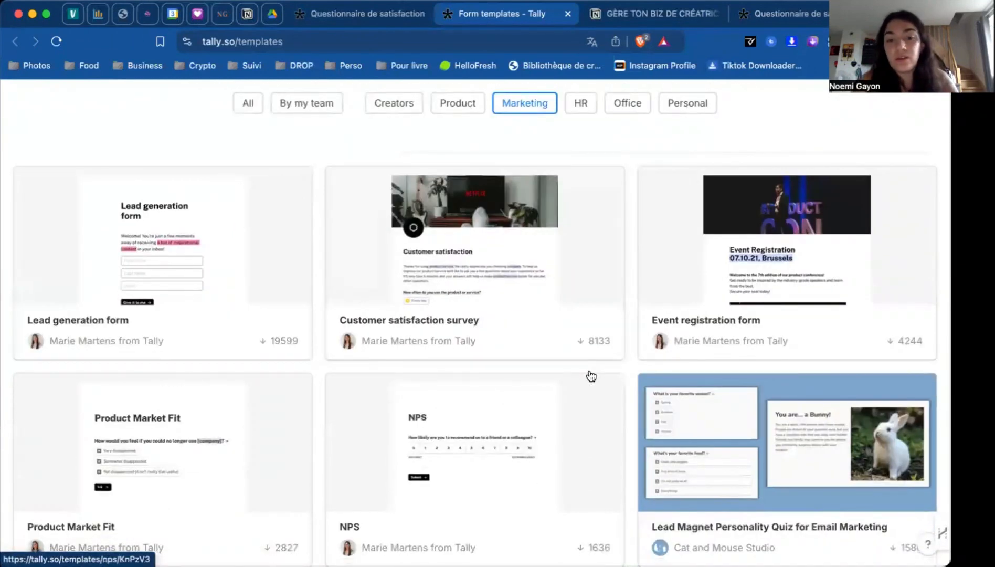
{"action": "scroll", "coordinate": [591, 376], "scroll_direction": "down", "scroll_amount": 6}
{"action": "scroll", "coordinate": [591, 375], "scroll_direction": "up", "scroll_amount": 10}
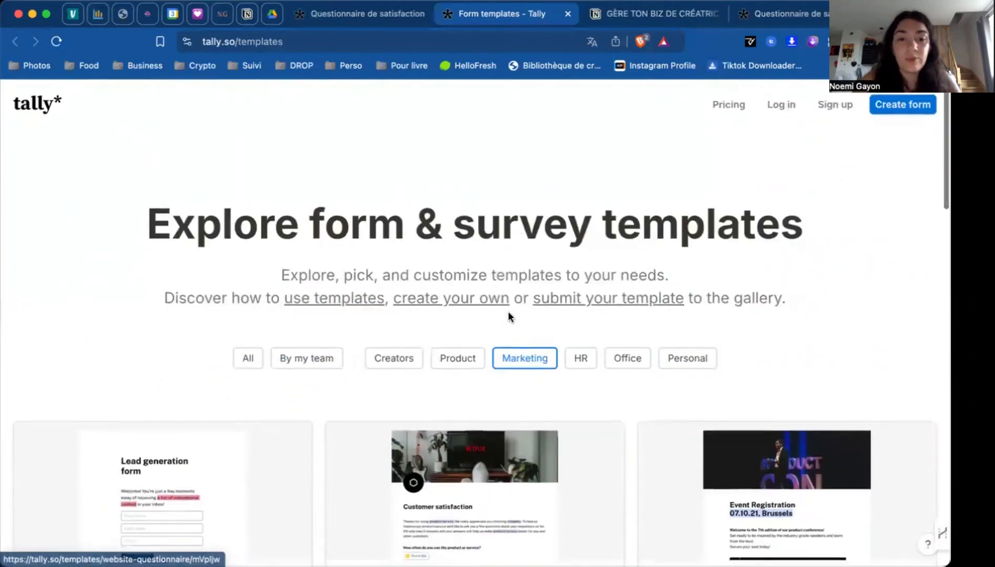
Filter the template gallery by Product and look for a client feedback survey
{"action": "left_click", "coordinate": [460, 350]}
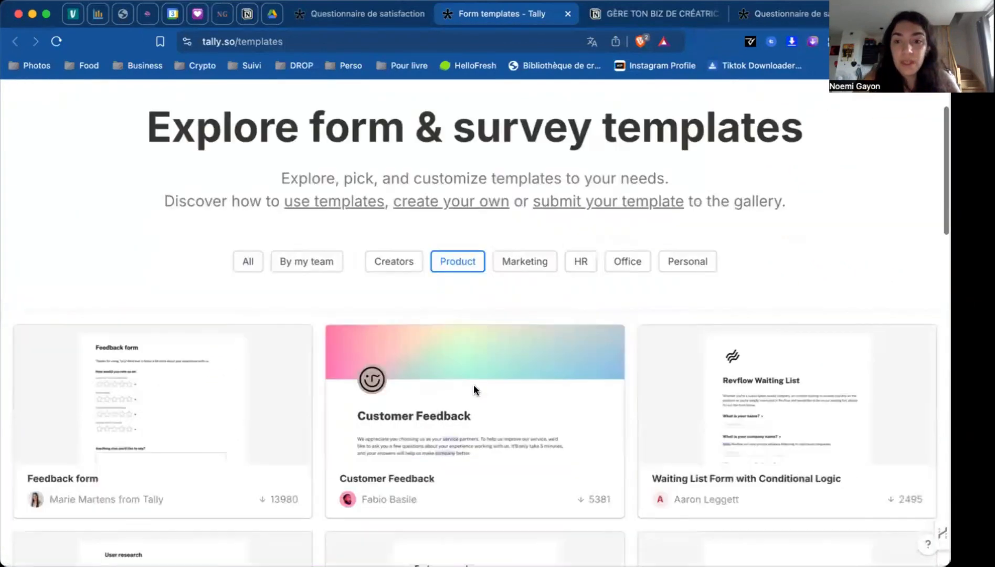
{"action": "scroll", "coordinate": [474, 390], "scroll_direction": "down", "scroll_amount": 5}
{"action": "scroll", "coordinate": [475, 390], "scroll_direction": "down", "scroll_amount": 5}
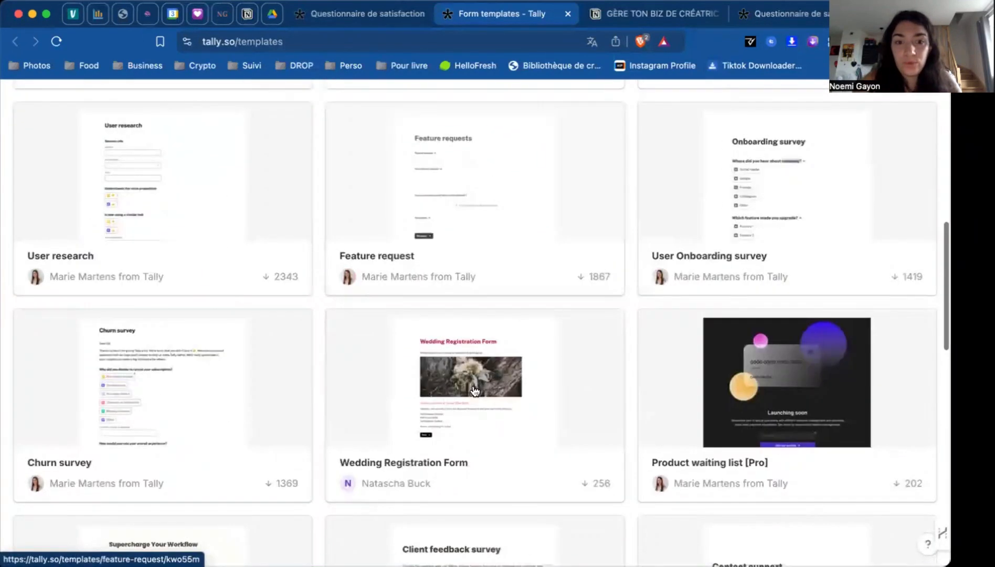
{"action": "scroll", "coordinate": [474, 391], "scroll_direction": "down", "scroll_amount": 4}
{"action": "scroll", "coordinate": [474, 391], "scroll_direction": "down", "scroll_amount": 10}
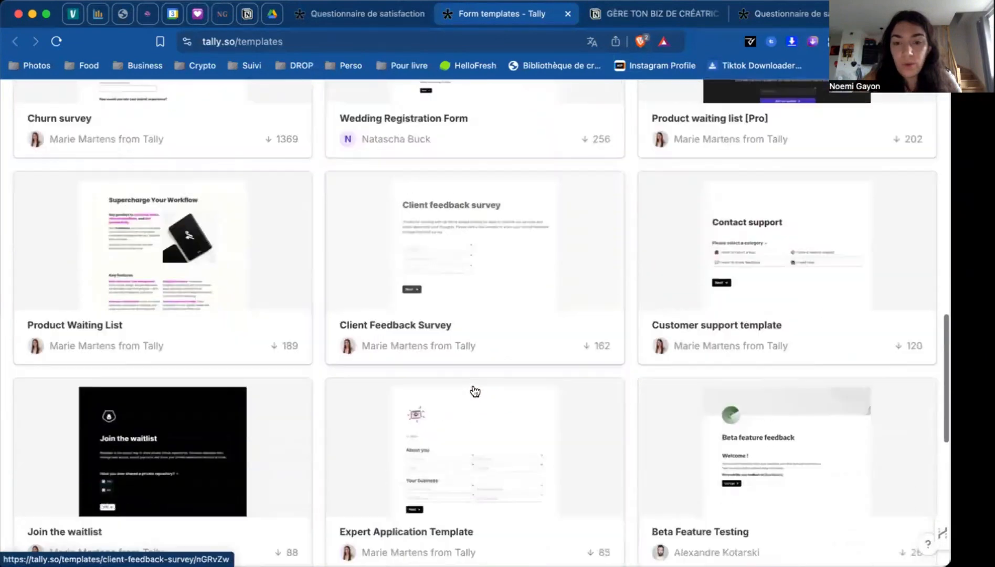
{"action": "scroll", "coordinate": [474, 391], "scroll_direction": "down", "scroll_amount": 1}
{"action": "scroll", "coordinate": [475, 391], "scroll_direction": "up", "scroll_amount": 13}
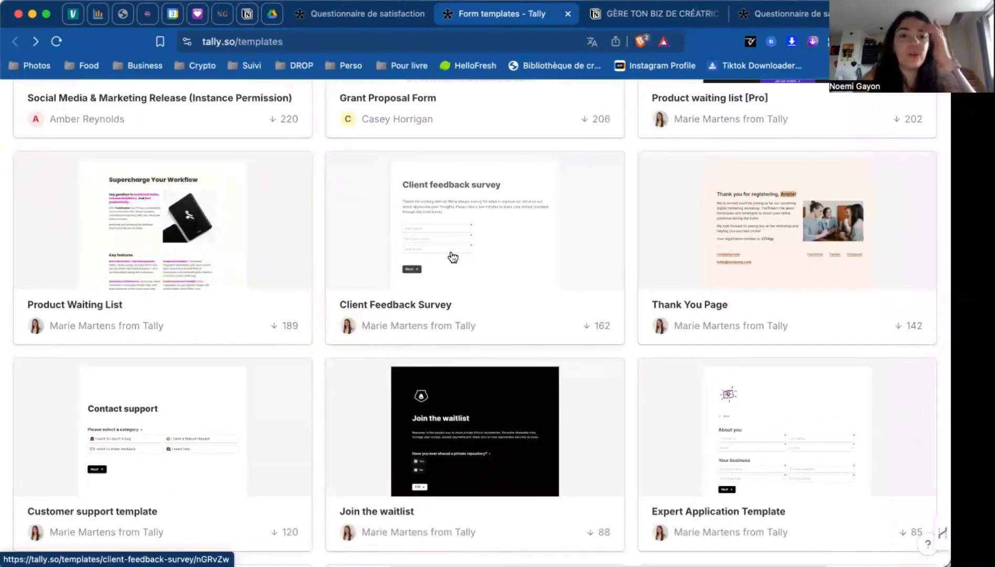
Open the Client Feedback Survey template and create a new form from it
{"action": "left_click", "coordinate": [467, 221]}
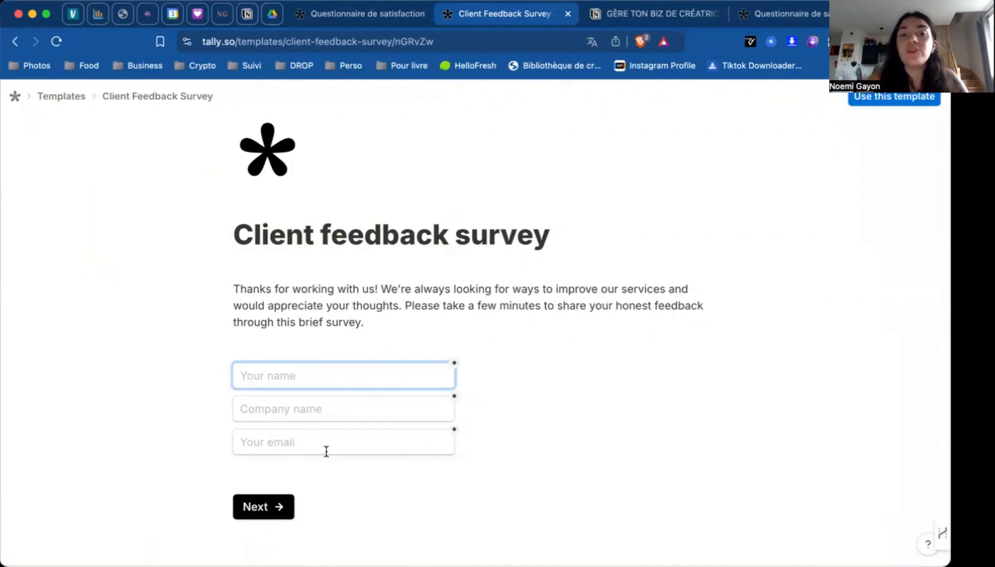
{"action": "left_click", "coordinate": [267, 149]}
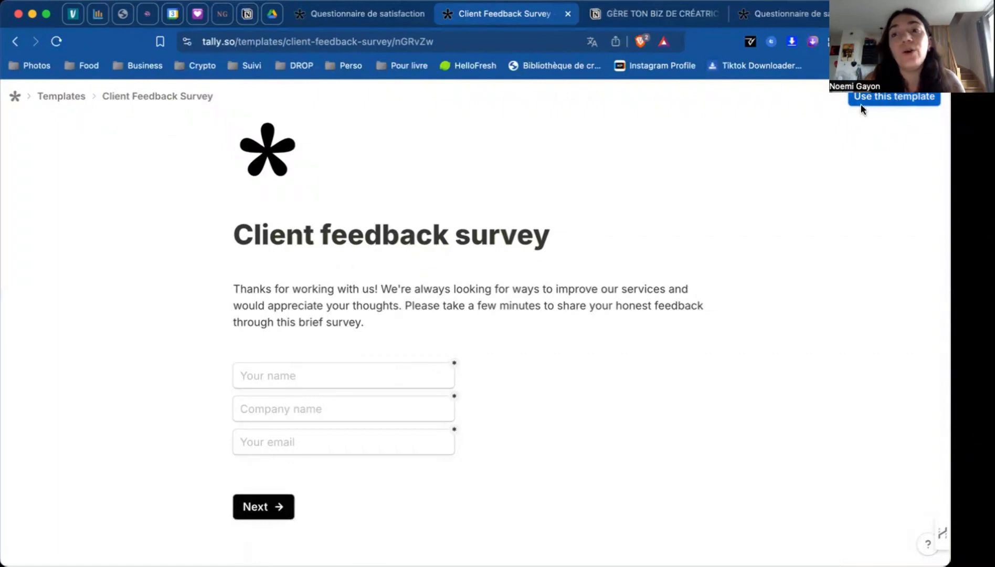
{"action": "left_click", "coordinate": [896, 99]}
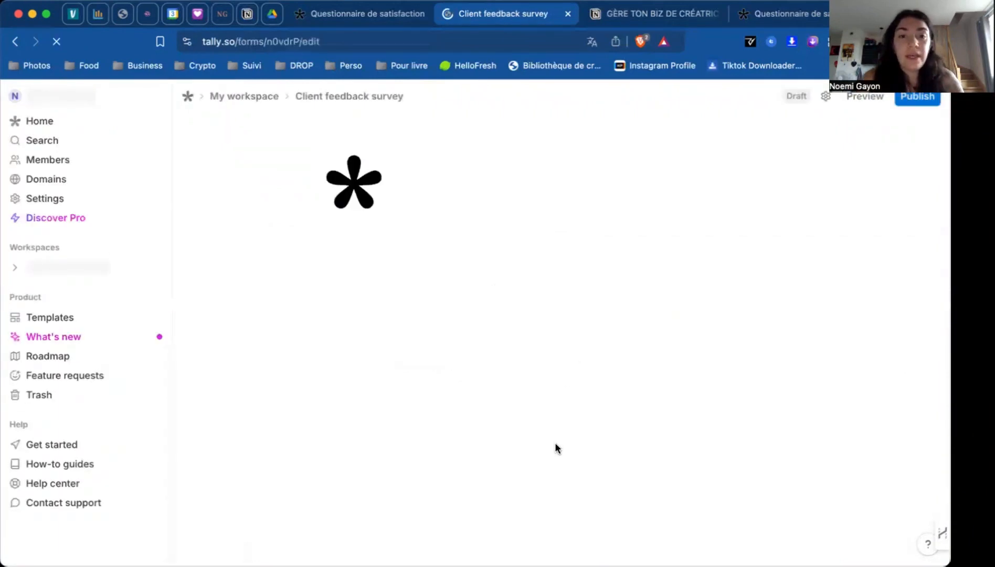
{"action": "scroll", "coordinate": [590, 302], "scroll_direction": "down", "scroll_amount": 2}
{"action": "scroll", "coordinate": [588, 301], "scroll_direction": "up", "scroll_amount": 2}
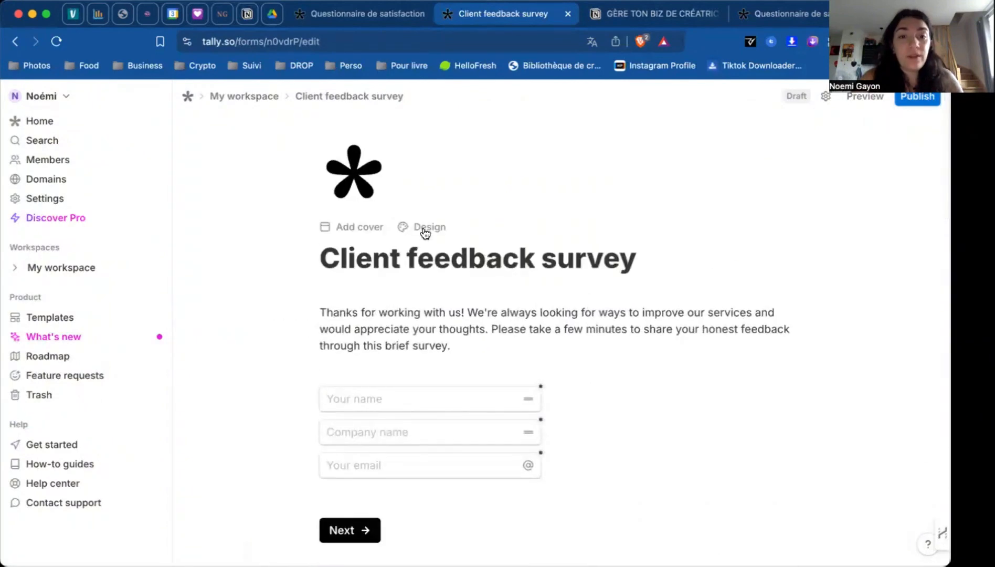
Switch the form's design to the Custom theme and set the background colour to light pink #fee8fc
{"action": "left_click", "coordinate": [413, 229]}
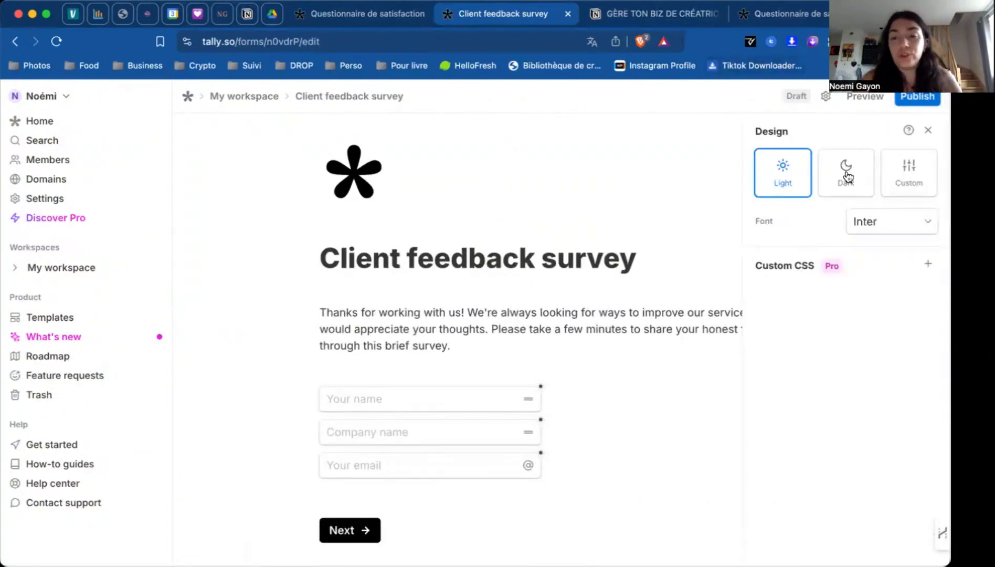
{"action": "left_click", "coordinate": [846, 168]}
{"action": "left_click", "coordinate": [905, 167]}
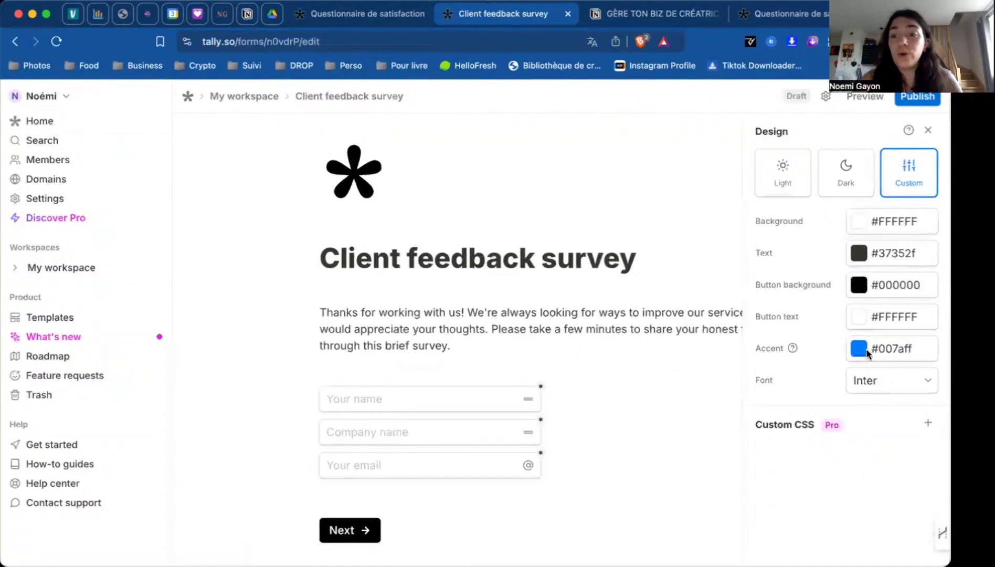
{"action": "left_click", "coordinate": [858, 284]}
{"action": "left_click", "coordinate": [857, 224]}
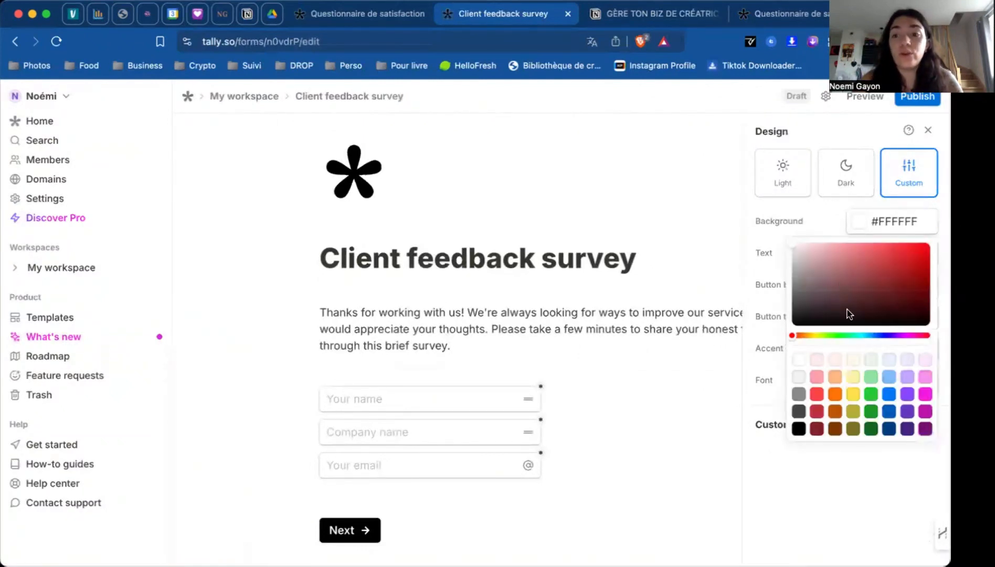
{"action": "left_click", "coordinate": [925, 359]}
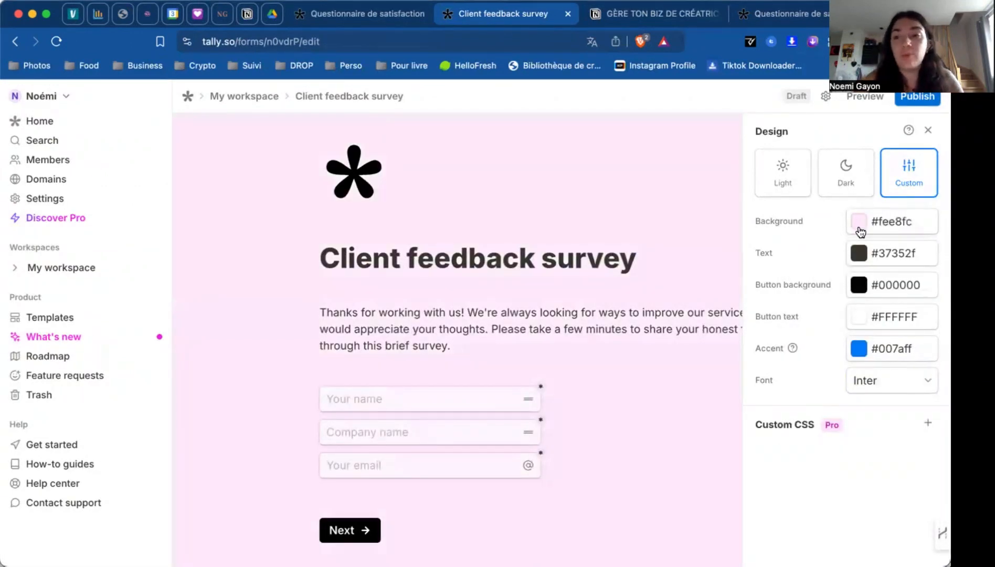
Look at the colour choices for the form's button background and close the design settings
{"action": "scroll", "coordinate": [420, 326], "scroll_direction": "down", "scroll_amount": 2}
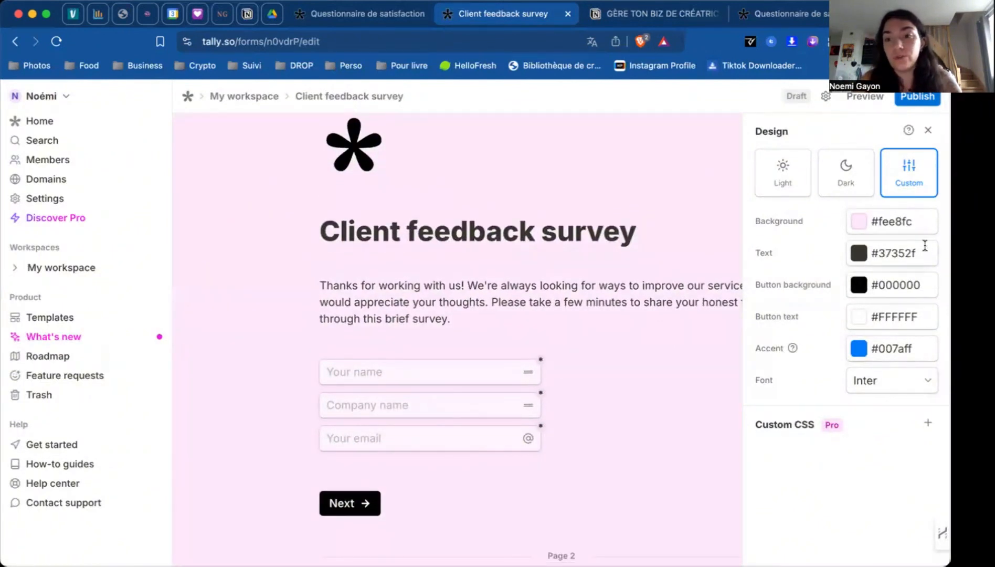
{"action": "left_click", "coordinate": [860, 286]}
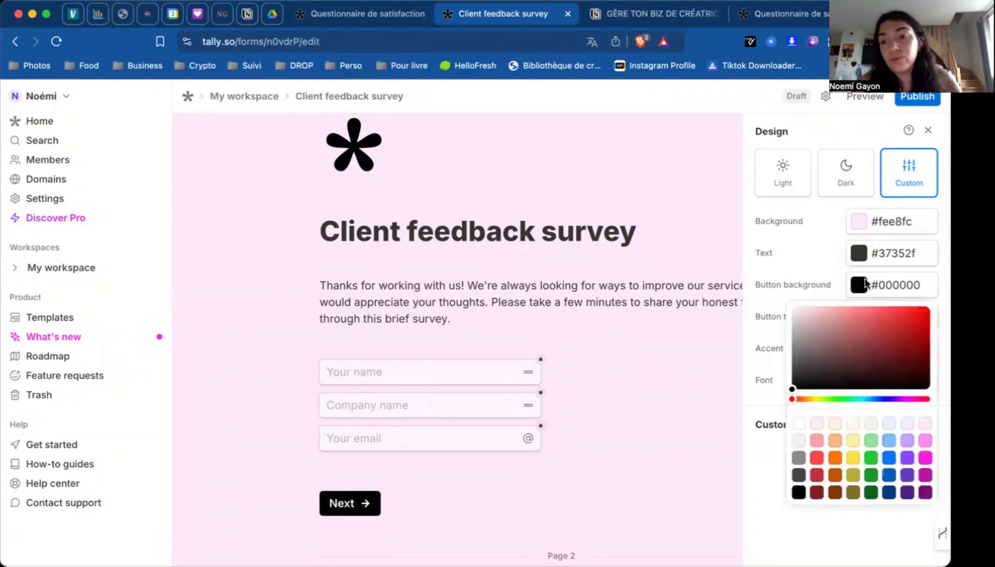
{"action": "left_click", "coordinate": [783, 263]}
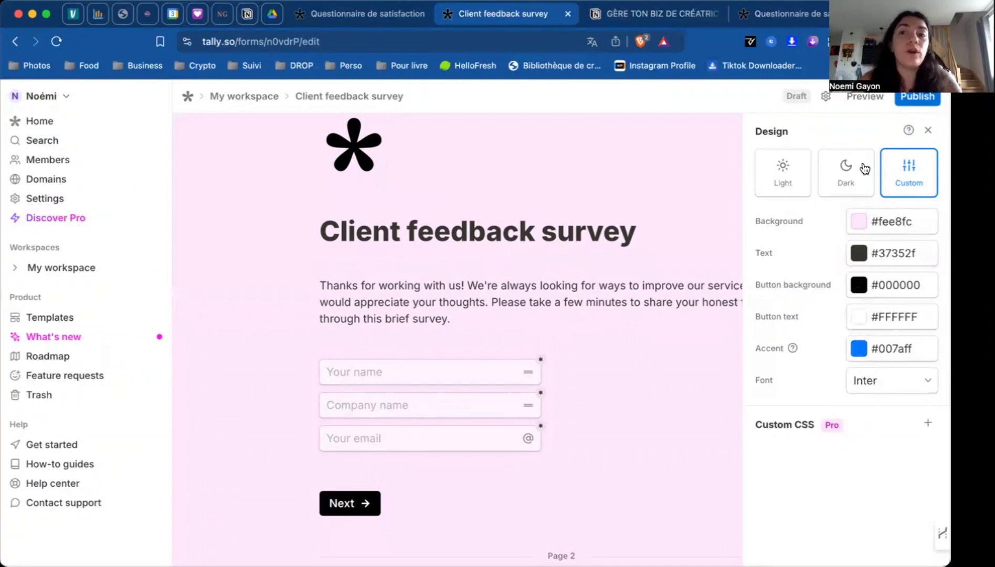
{"action": "left_click", "coordinate": [925, 130]}
Add a cover to the form and set it to the first suggested Unsplash photo, showing a camera
{"action": "scroll", "coordinate": [399, 262], "scroll_direction": "up", "scroll_amount": 2}
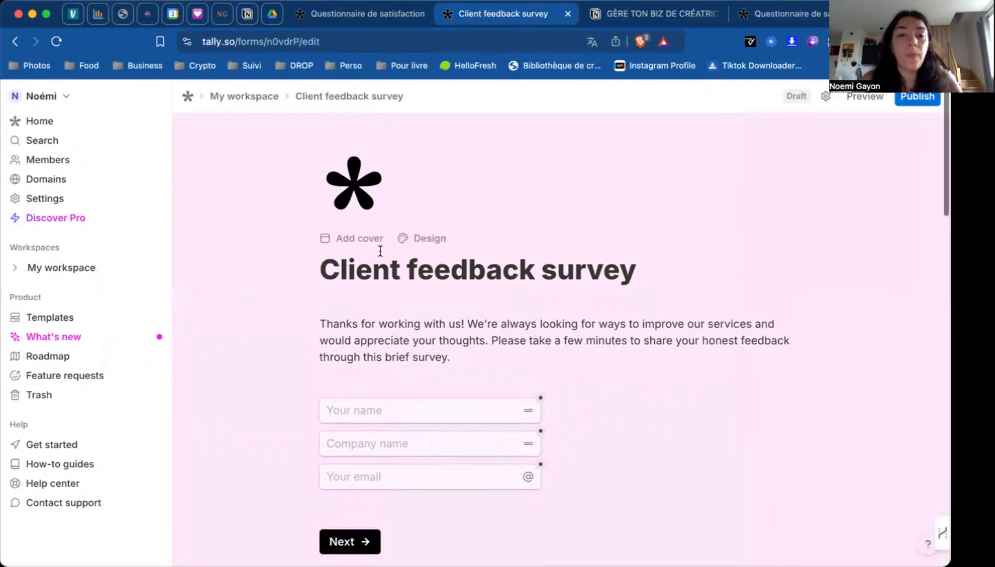
{"action": "left_click", "coordinate": [344, 235]}
{"action": "mouse_move", "coordinate": [549, 169]}
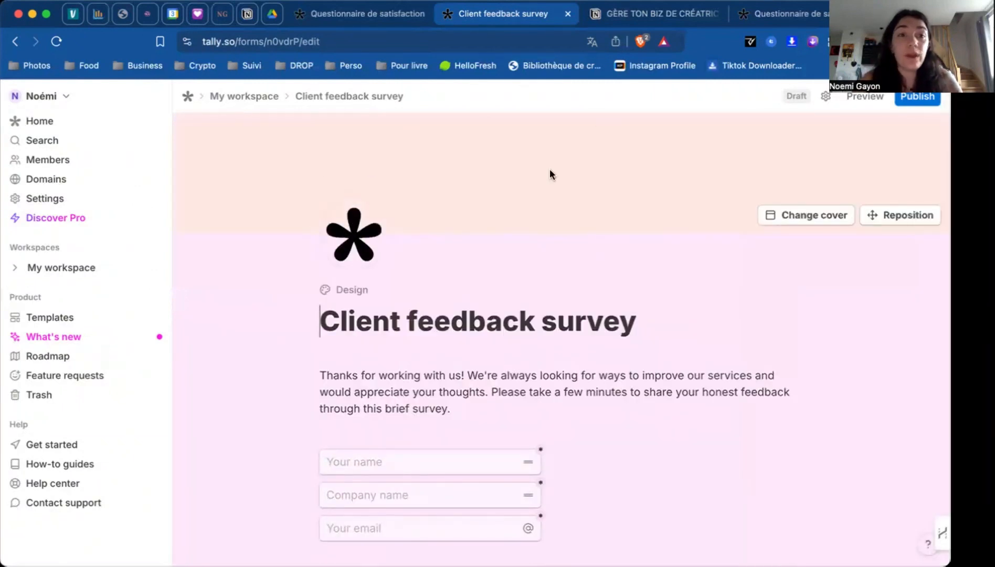
{"action": "left_click", "coordinate": [811, 213]}
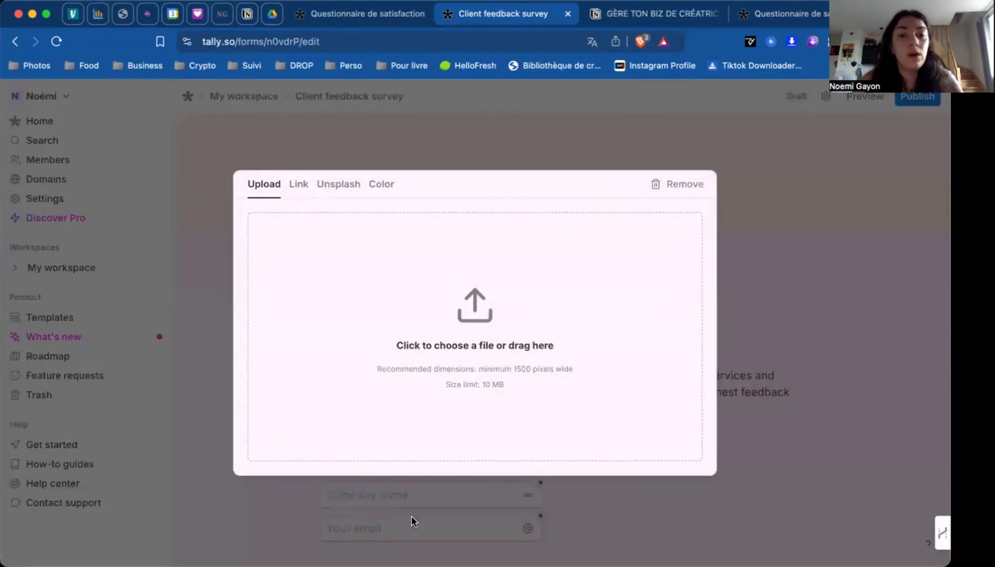
{"action": "left_click", "coordinate": [335, 185]}
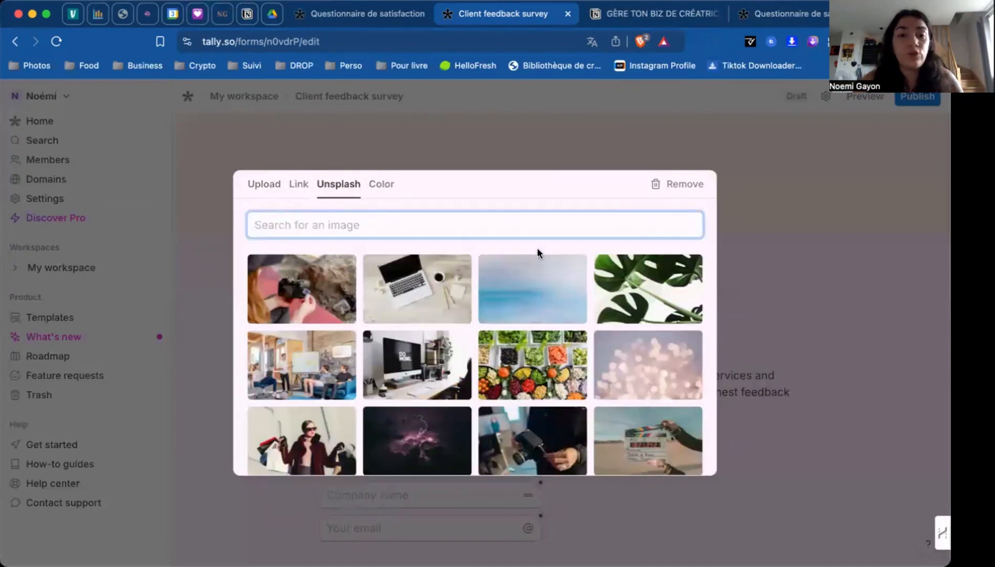
{"action": "left_click", "coordinate": [325, 282]}
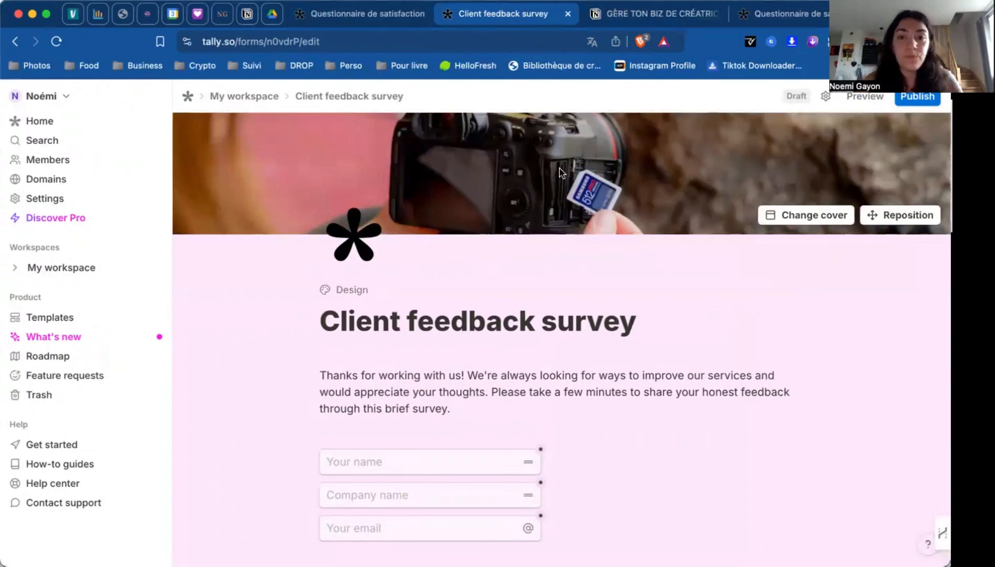
Replace the form title with "Questionnaire"
{"action": "scroll", "coordinate": [628, 291], "scroll_direction": "down", "scroll_amount": 3}
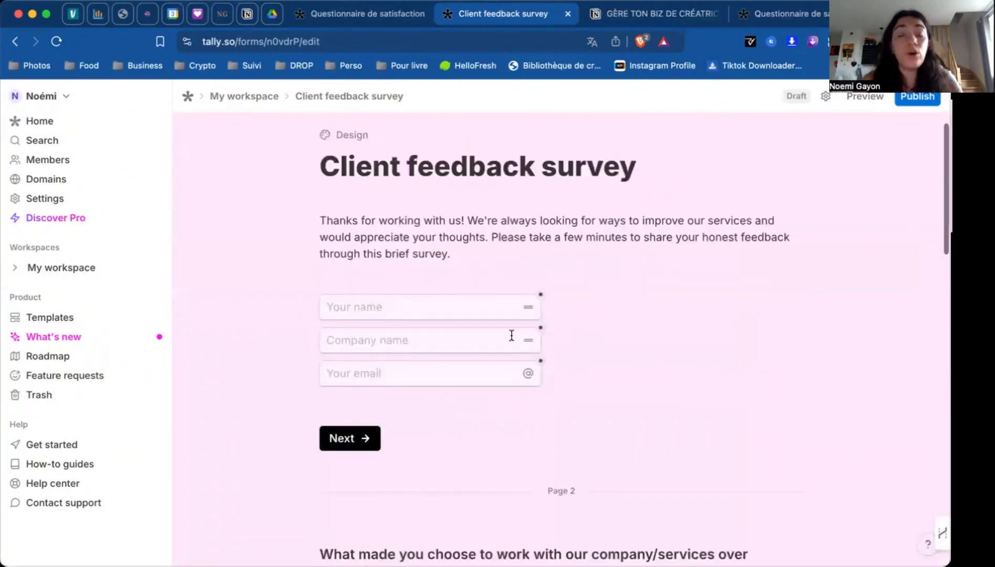
{"action": "scroll", "coordinate": [512, 335], "scroll_direction": "up", "scroll_amount": 1}
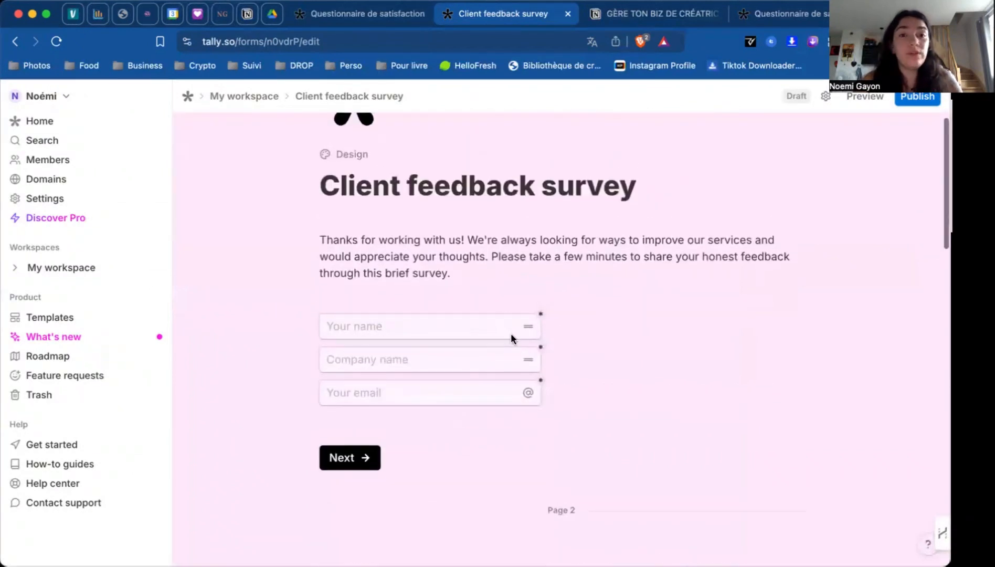
{"action": "triple_click", "coordinate": [507, 191]}
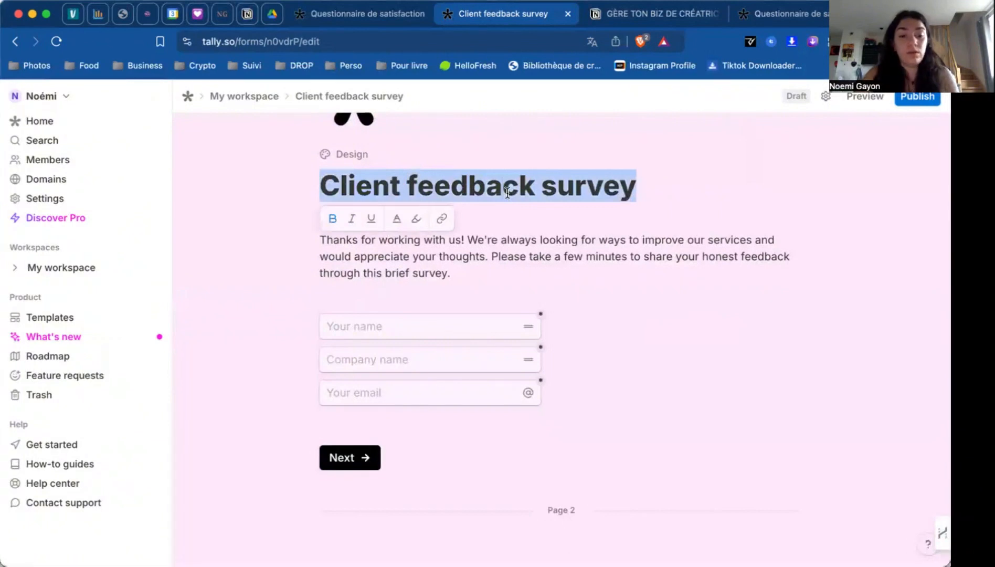
{"action": "type", "text": "Questionnaire"}
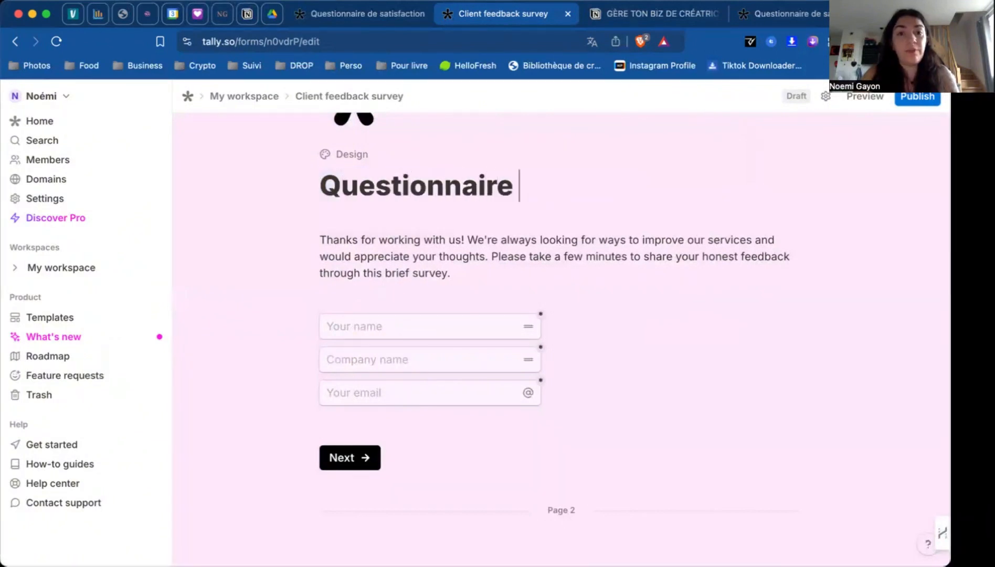
Replace the intro paragraph with "Hello, merci d'être là, abonne toi :)" and change the name field's placeholder to "Nom"
{"action": "triple_click", "coordinate": [430, 262]}
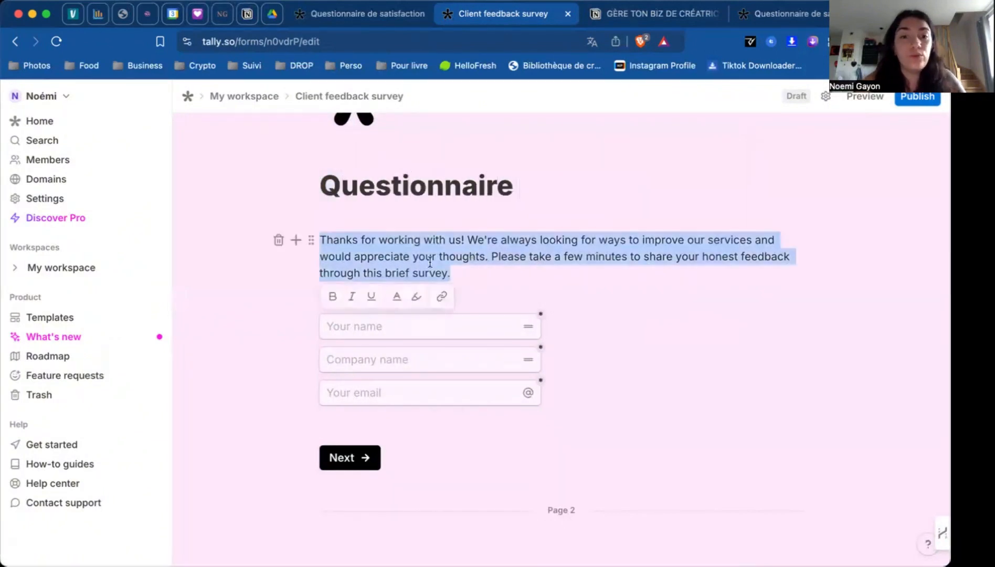
{"action": "type", "text": "Hello, merci d'être là, abonne toi :)"}
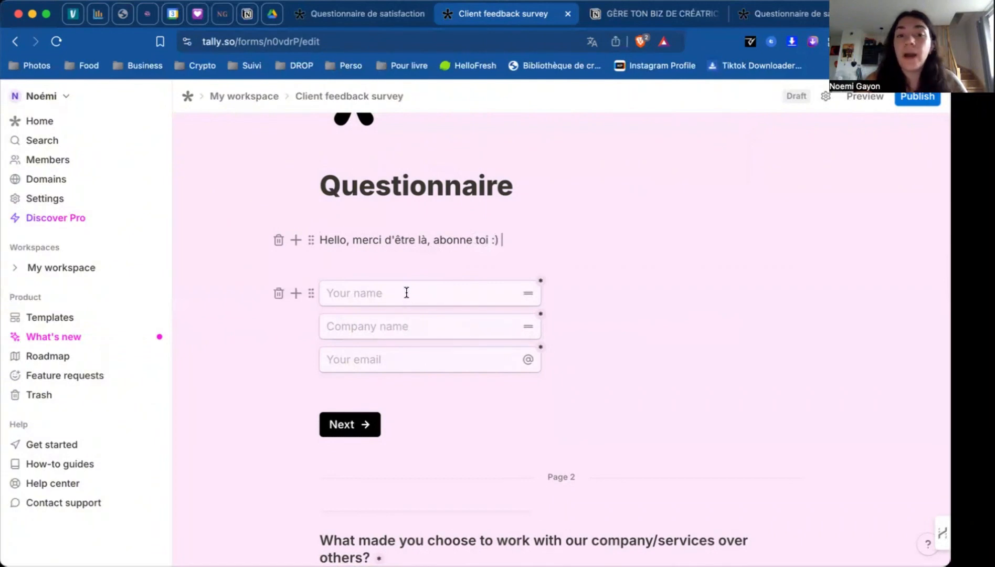
{"action": "triple_click", "coordinate": [368, 294]}
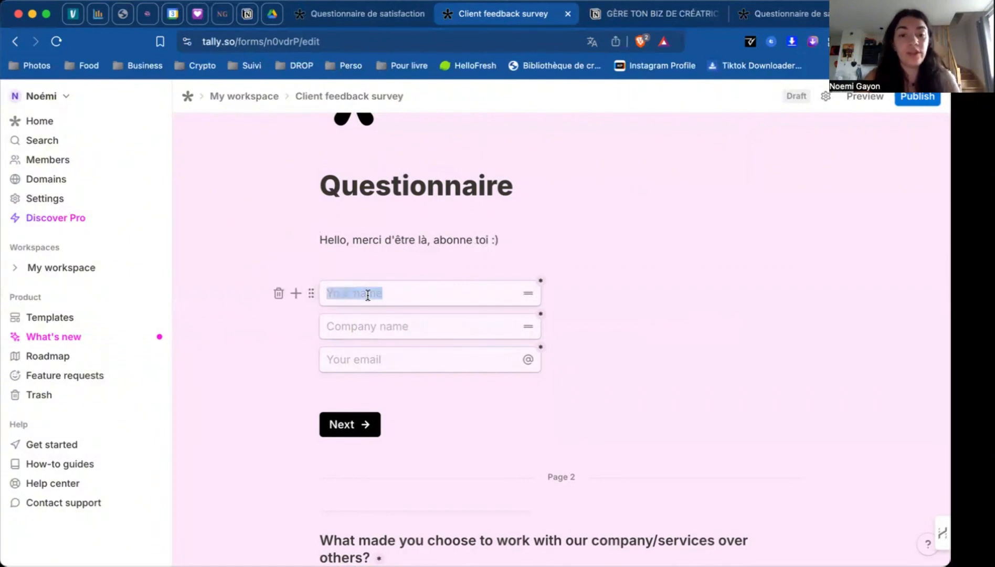
{"action": "type", "text": "Nom"}
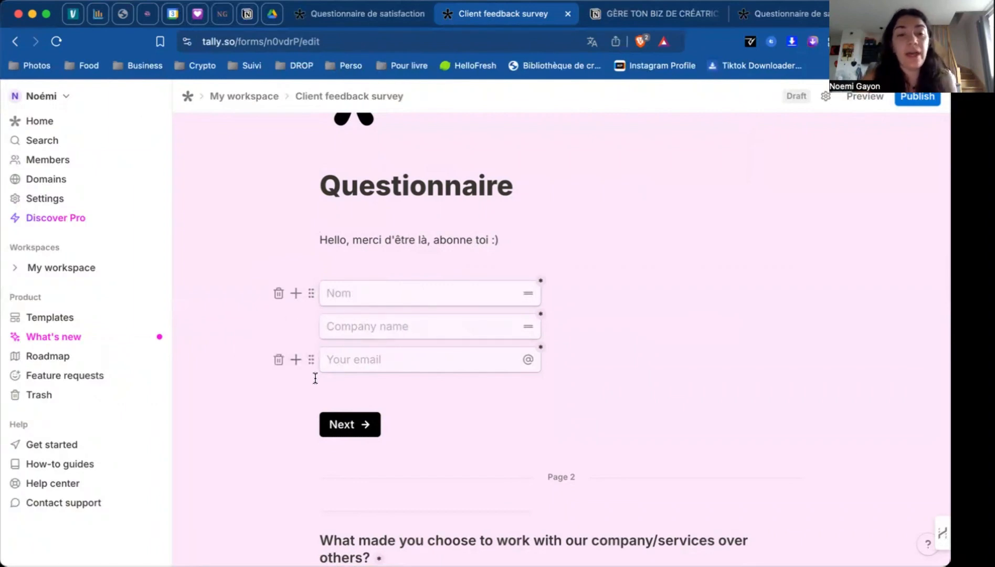
Examine the question, layout, embed and advanced block types that can be inserted below the email field
{"action": "left_click", "coordinate": [297, 391]}
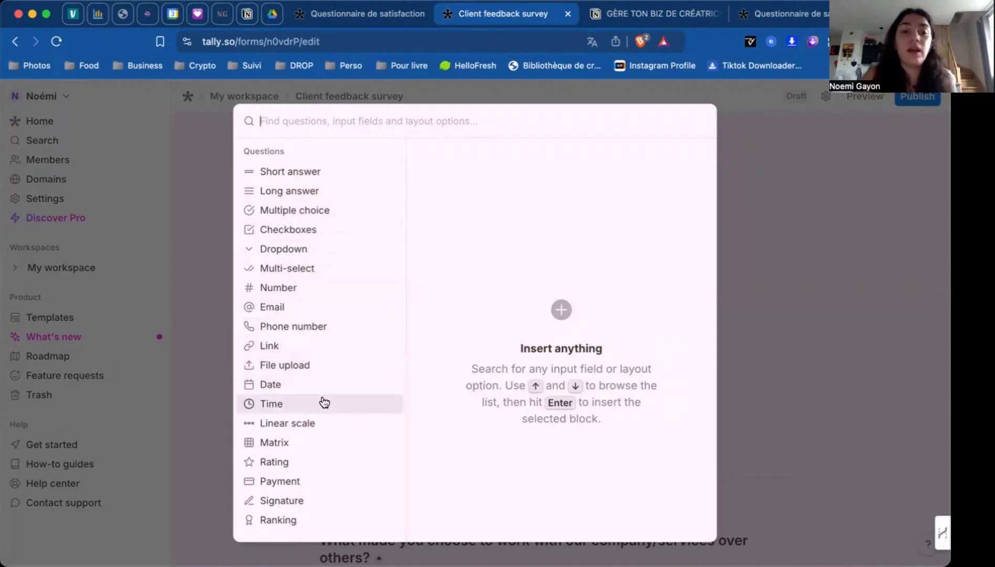
{"action": "scroll", "coordinate": [373, 477], "scroll_direction": "down", "scroll_amount": 3}
{"action": "scroll", "coordinate": [371, 475], "scroll_direction": "down", "scroll_amount": 3}
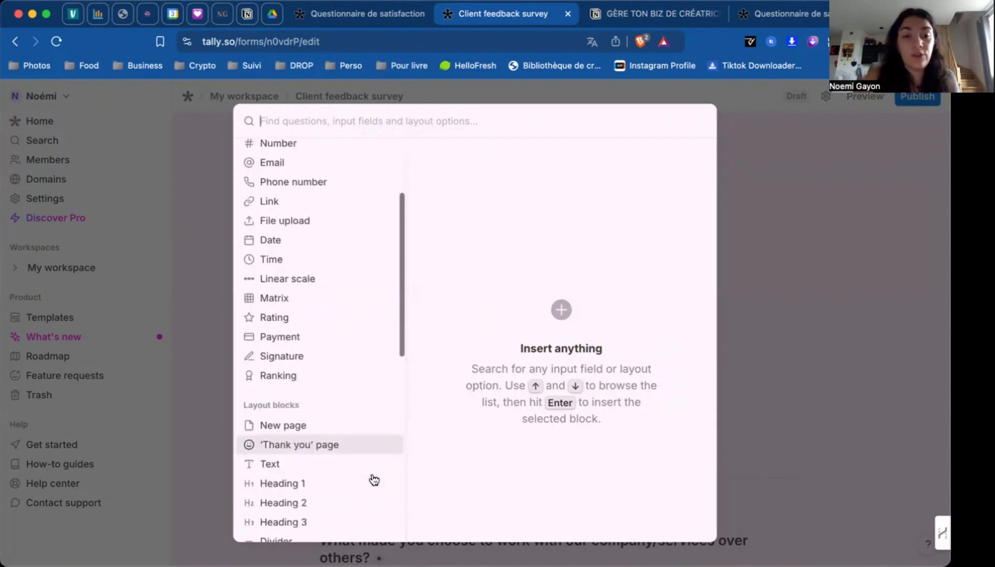
{"action": "scroll", "coordinate": [356, 329], "scroll_direction": "down", "scroll_amount": 2}
{"action": "scroll", "coordinate": [358, 330], "scroll_direction": "down", "scroll_amount": 3}
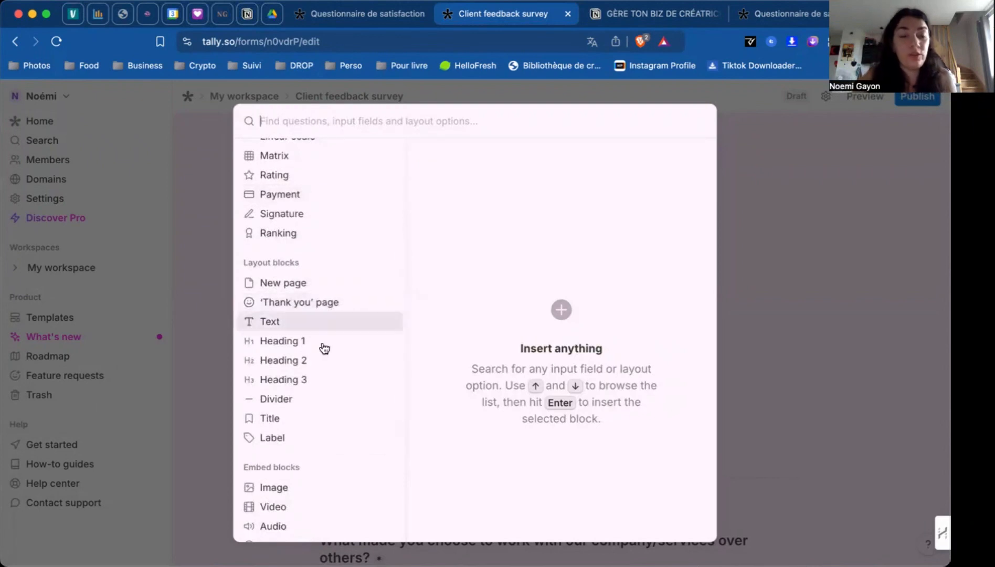
{"action": "scroll", "coordinate": [322, 484], "scroll_direction": "down", "scroll_amount": 6}
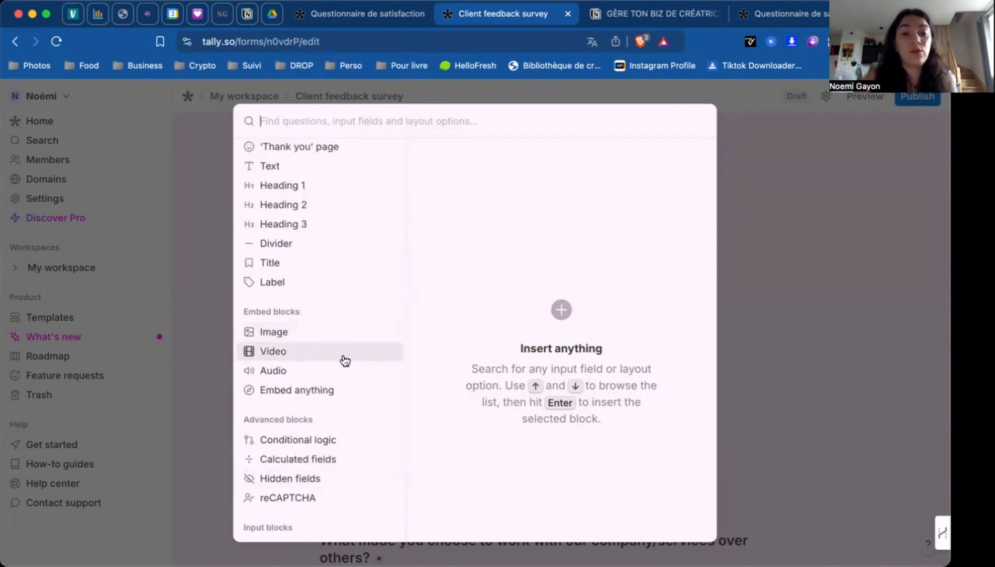
{"action": "scroll", "coordinate": [325, 414], "scroll_direction": "down", "scroll_amount": 6}
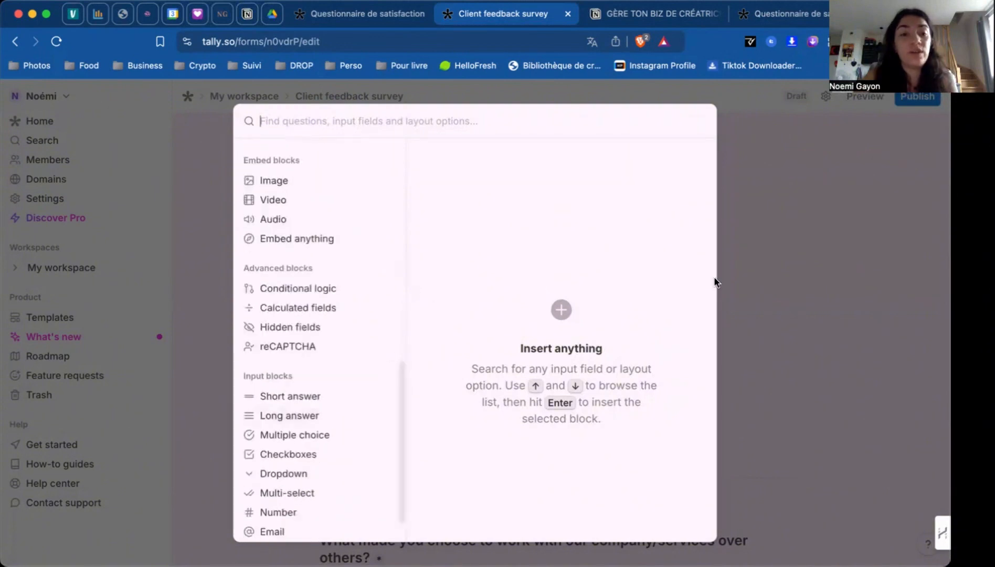
{"action": "scroll", "coordinate": [395, 403], "scroll_direction": "down", "scroll_amount": 9}
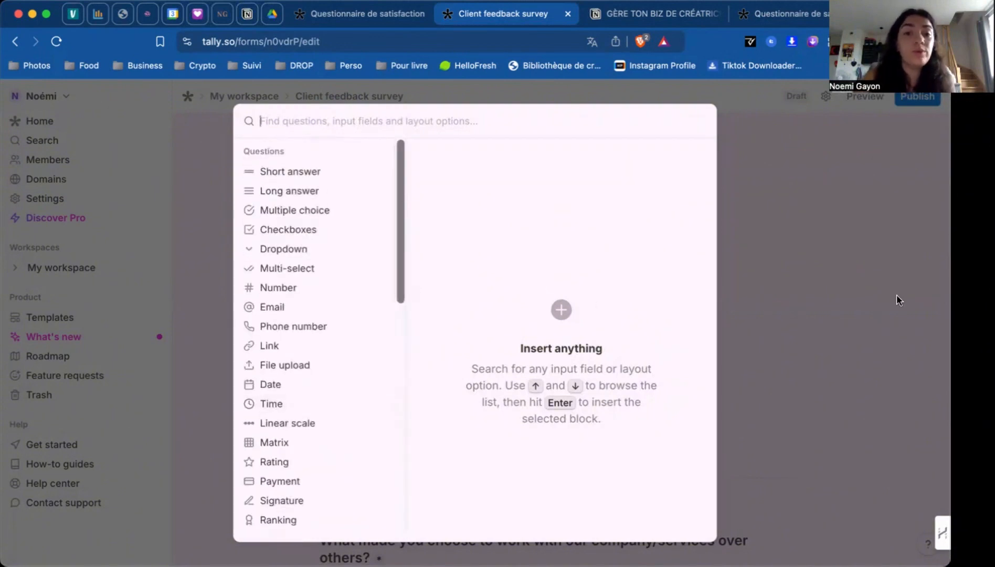
{"action": "left_click", "coordinate": [896, 294]}
Make the Company name field on the first page optional
{"action": "scroll", "coordinate": [671, 273], "scroll_direction": "down", "scroll_amount": 2}
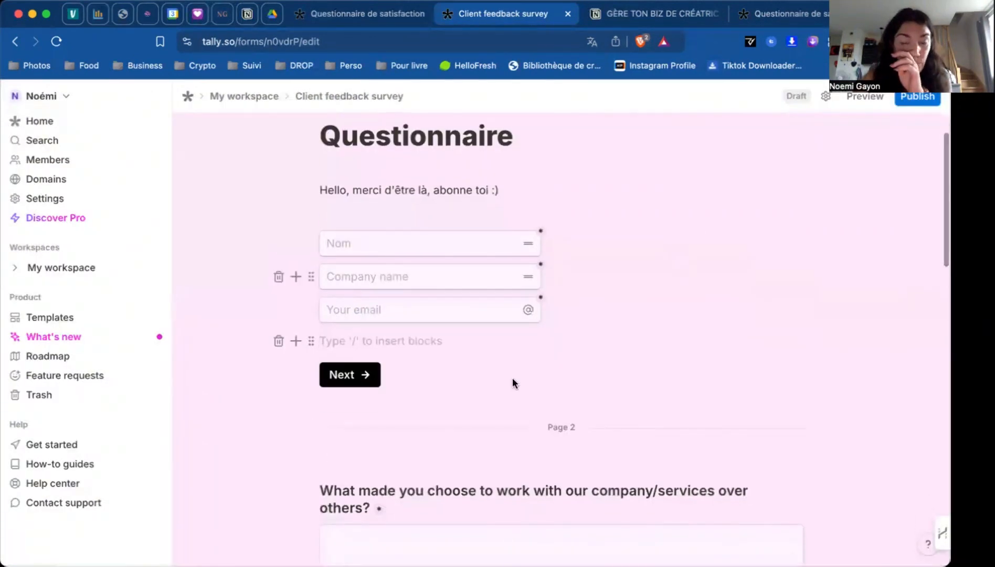
{"action": "left_click", "coordinate": [542, 266]}
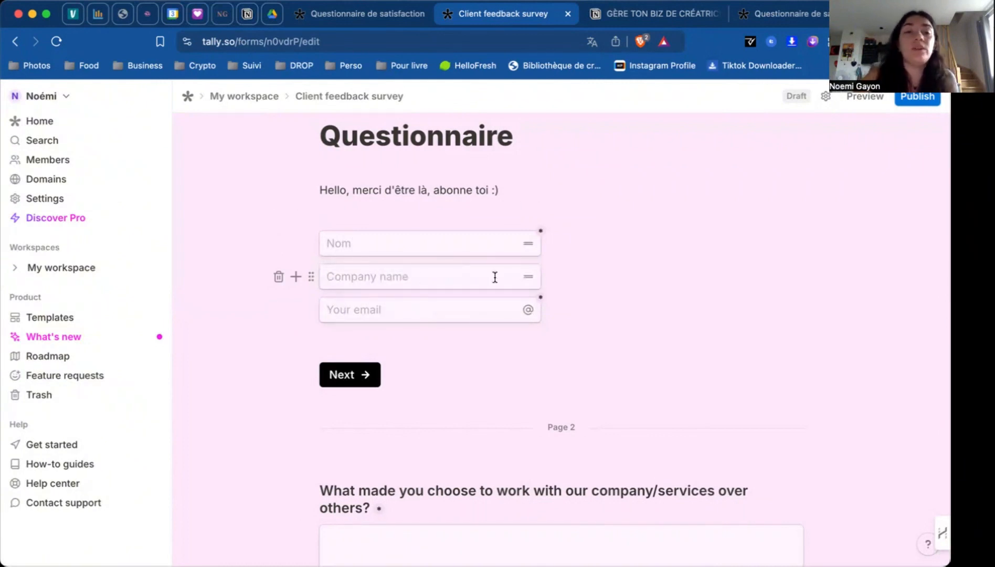
Replace the first question on page 2 with "Qu'avez vous penser de notre collaboration ?"
{"action": "scroll", "coordinate": [411, 273], "scroll_direction": "down", "scroll_amount": 6}
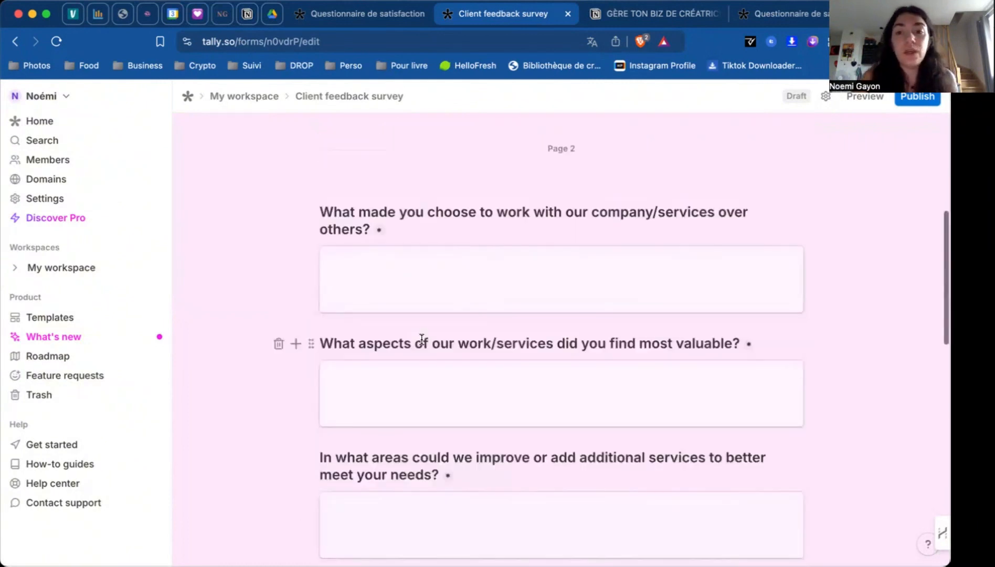
{"action": "left_click", "coordinate": [407, 241]}
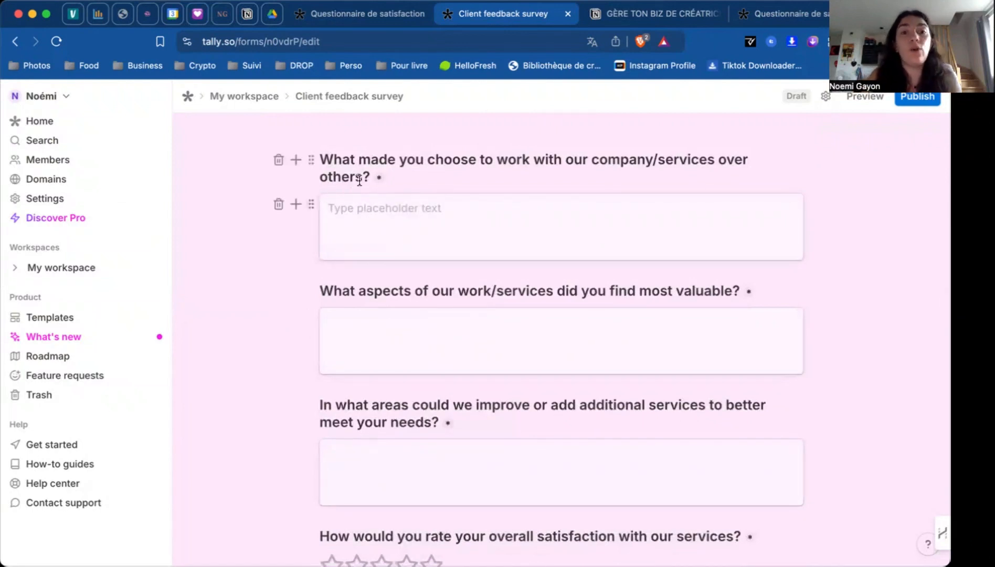
{"action": "left_click_drag", "start_coordinate": [370, 177], "coordinate": [310, 160]}
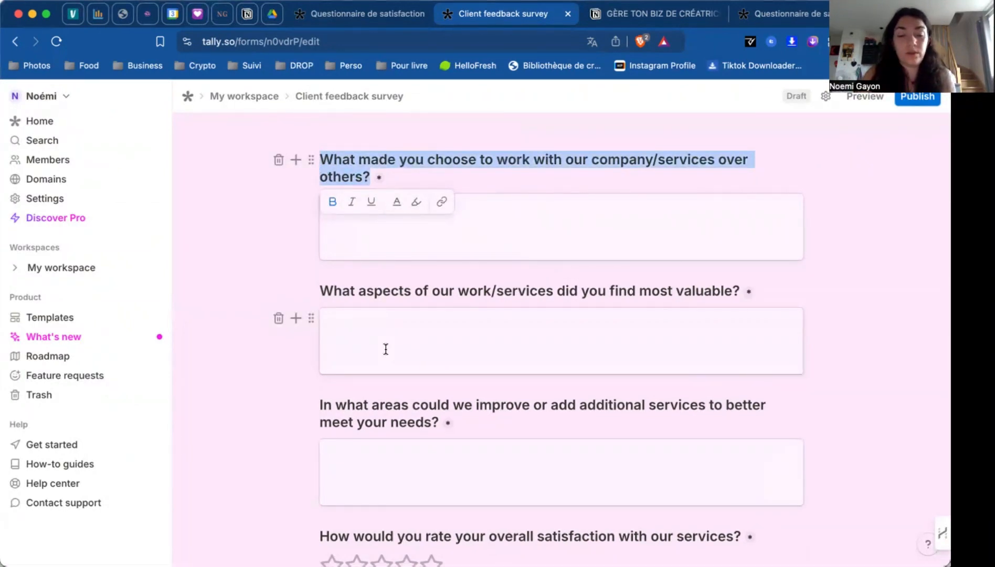
{"action": "key", "text": "BackSpace"}
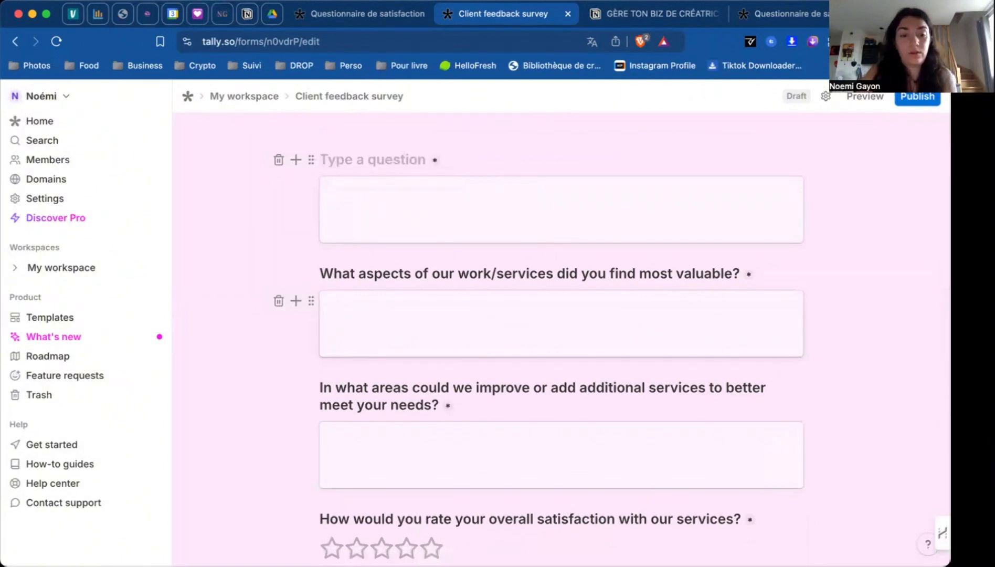
{"action": "type", "text": "Qu'avez vous pense"}
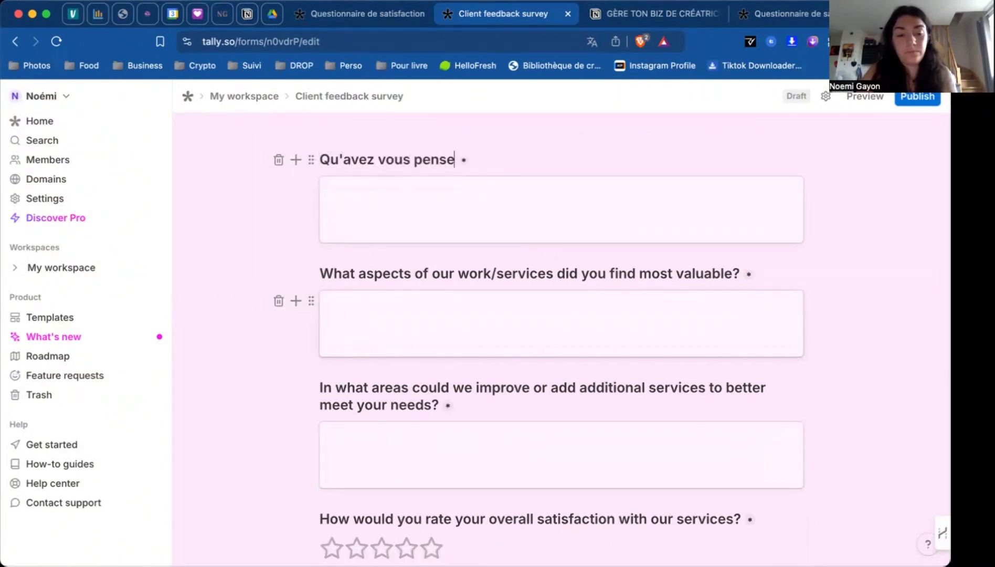
{"action": "type", "text": "r de notre collaboration ?"}
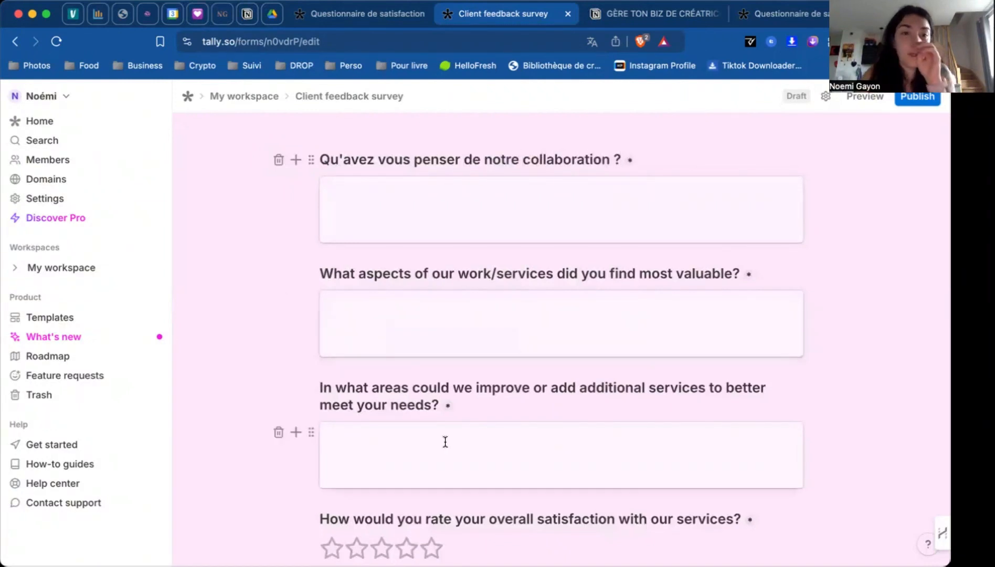
Look through the block types that can be inserted after the first page 2 question's answer box
{"action": "left_click", "coordinate": [415, 209]}
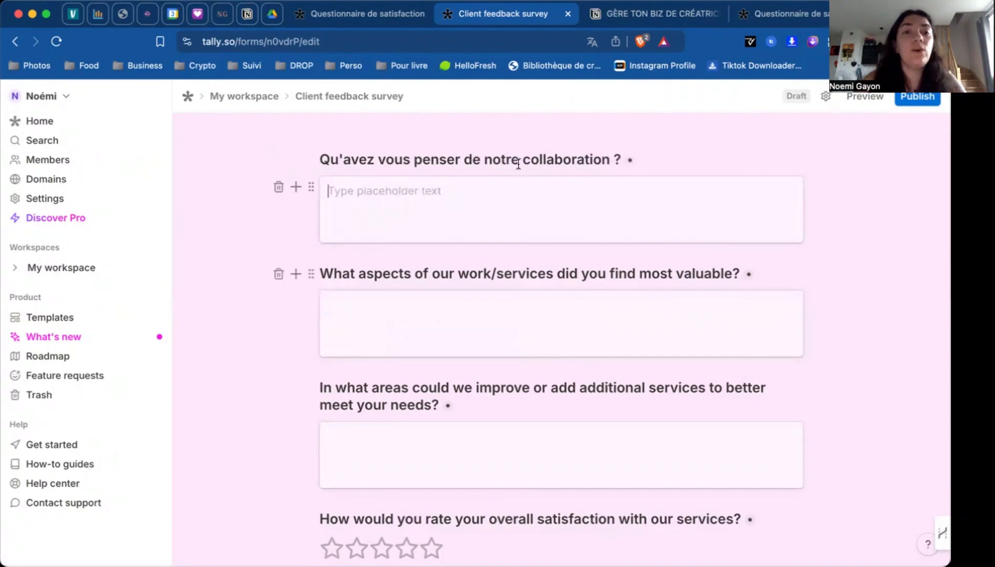
{"action": "left_click", "coordinate": [297, 187]}
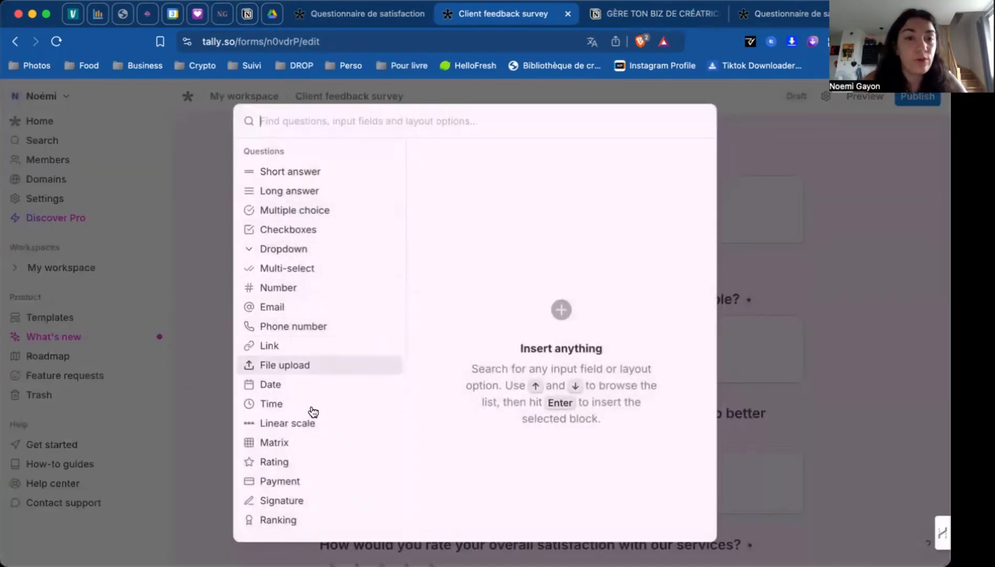
{"action": "scroll", "coordinate": [310, 428], "scroll_direction": "down", "scroll_amount": 2}
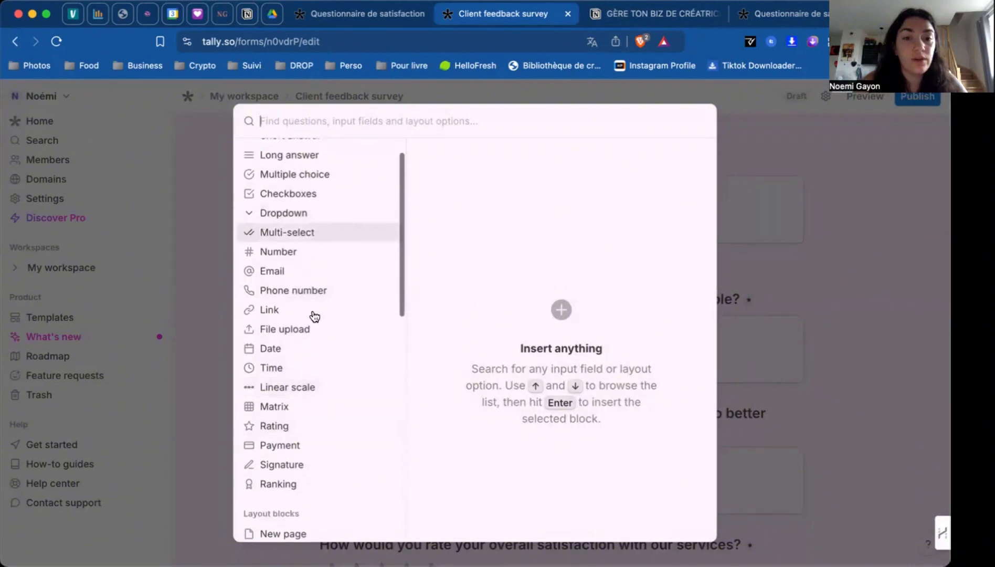
{"action": "left_click", "coordinate": [844, 292]}
Delete the question about the most valuable aspects with its answer box, and the title of the question about areas to improve
{"action": "scroll", "coordinate": [506, 294], "scroll_direction": "down", "scroll_amount": 1}
{"action": "left_click", "coordinate": [282, 237]}
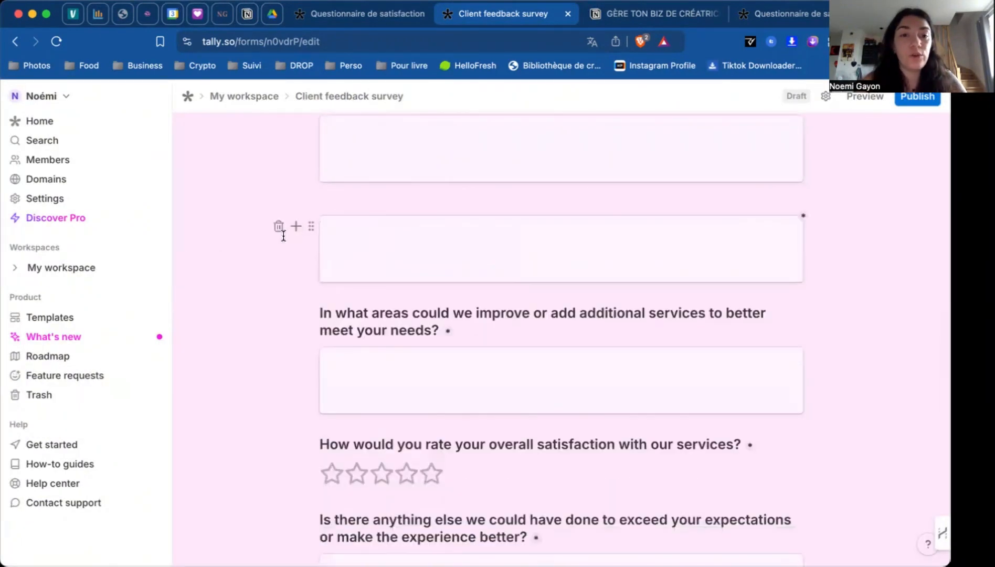
{"action": "left_click", "coordinate": [278, 226]}
{"action": "left_click", "coordinate": [278, 237]}
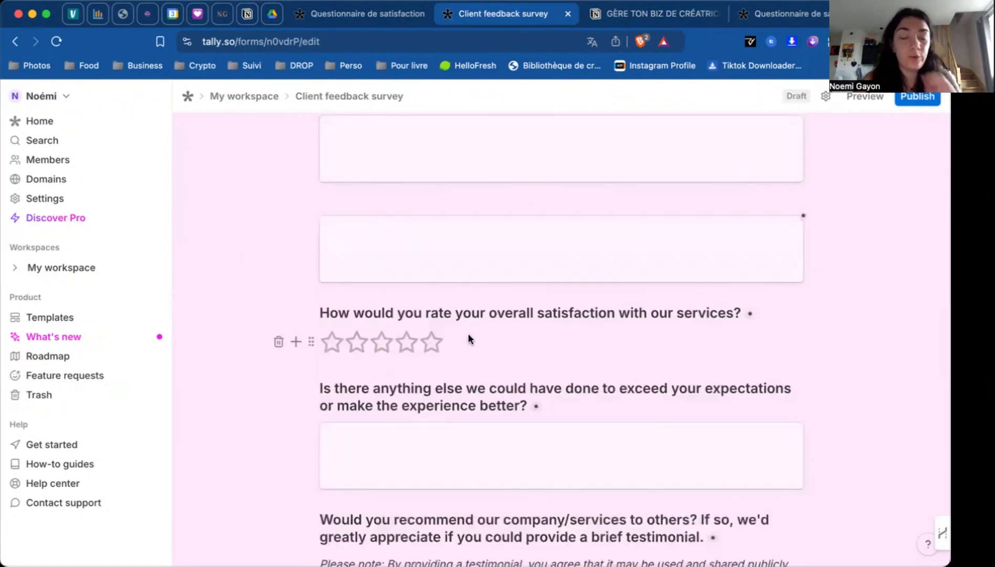
Turn off the 'Thank you' page option for page 3 and delete the page 3 break
{"action": "scroll", "coordinate": [486, 488], "scroll_direction": "down", "scroll_amount": 2}
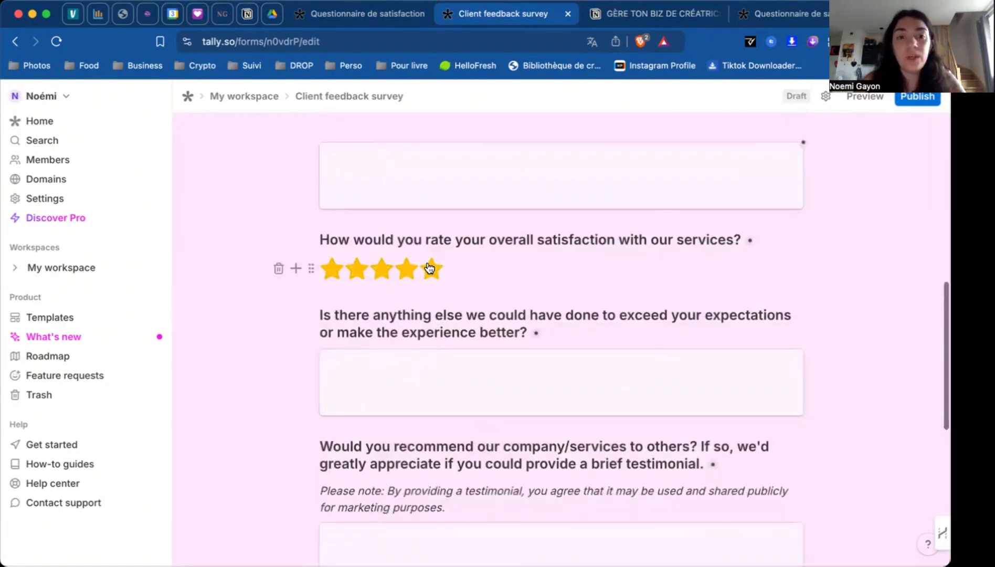
{"action": "scroll", "coordinate": [429, 268], "scroll_direction": "down", "scroll_amount": 1}
{"action": "triple_click", "coordinate": [435, 316]}
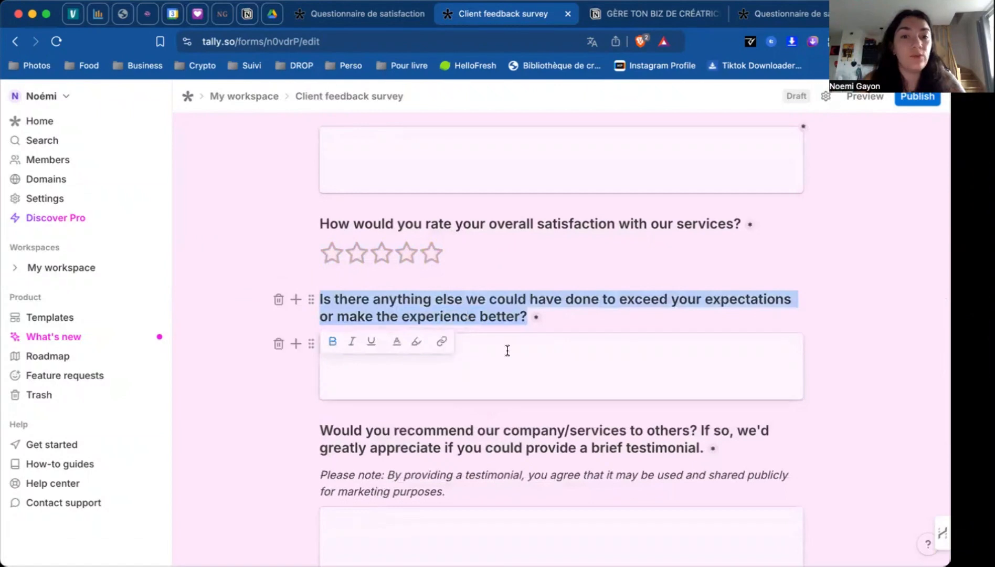
{"action": "left_click", "coordinate": [573, 342]}
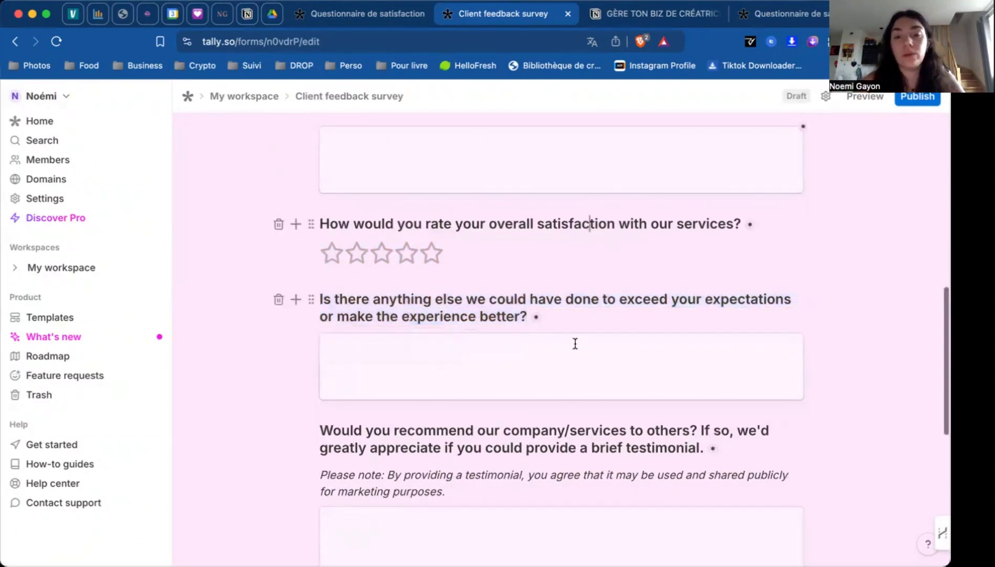
{"action": "scroll", "coordinate": [576, 362], "scroll_direction": "down", "scroll_amount": 6}
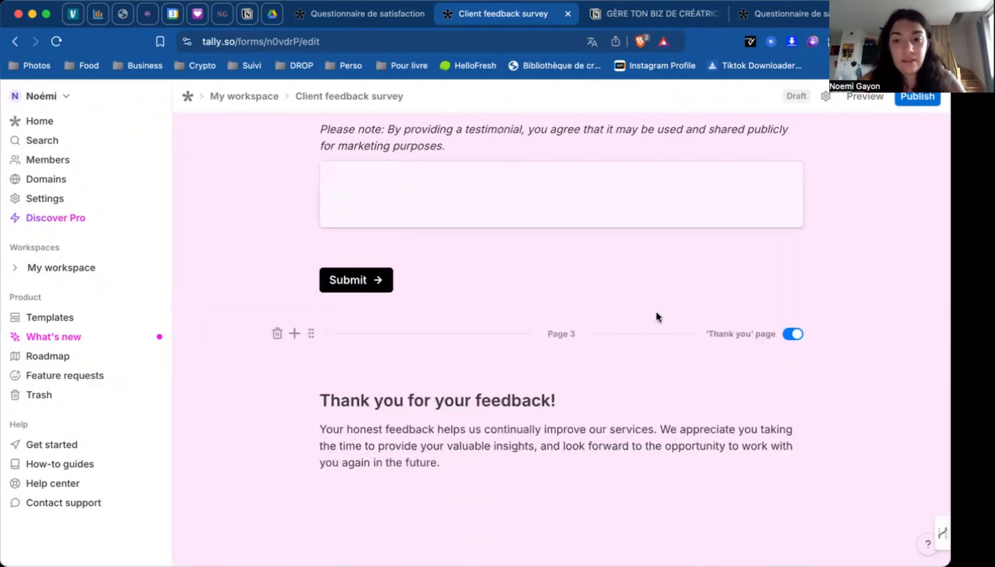
{"action": "left_click", "coordinate": [798, 336]}
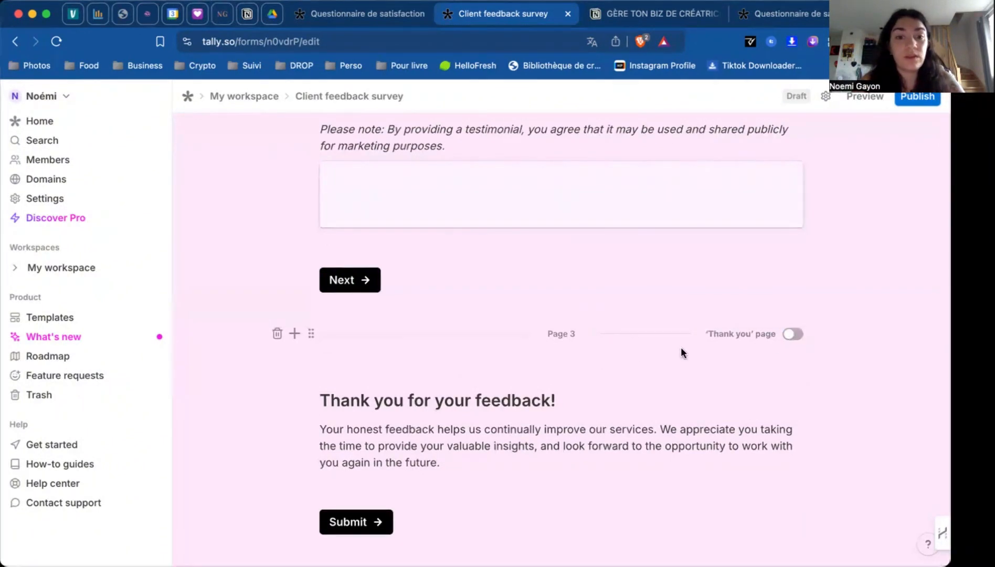
{"action": "left_click", "coordinate": [277, 334]}
Add an empty block below the "Thank you for your feedback!" heading, leaving the block type unchosen
{"action": "scroll", "coordinate": [442, 382], "scroll_direction": "up", "scroll_amount": 3}
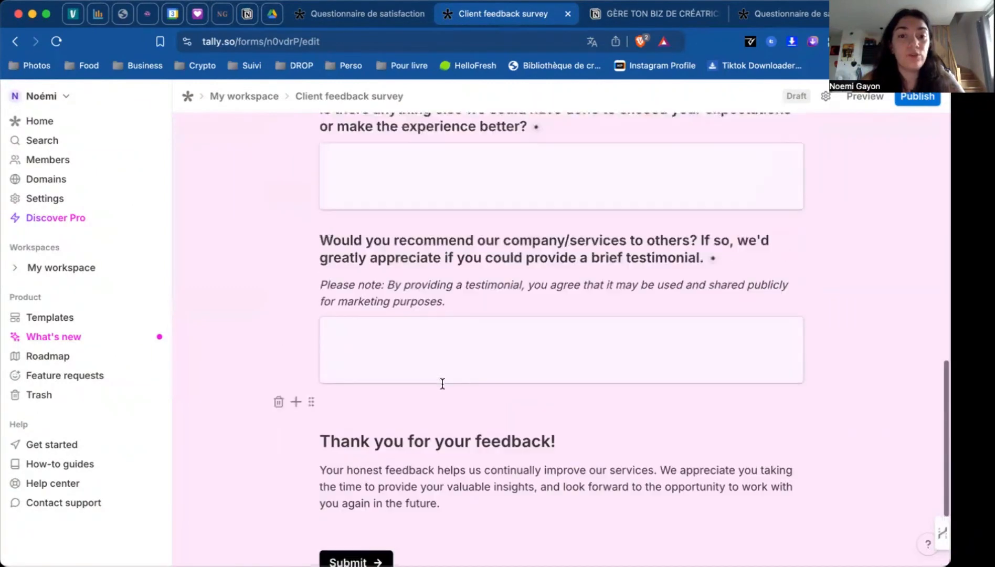
{"action": "scroll", "coordinate": [442, 383], "scroll_direction": "down", "scroll_amount": 3}
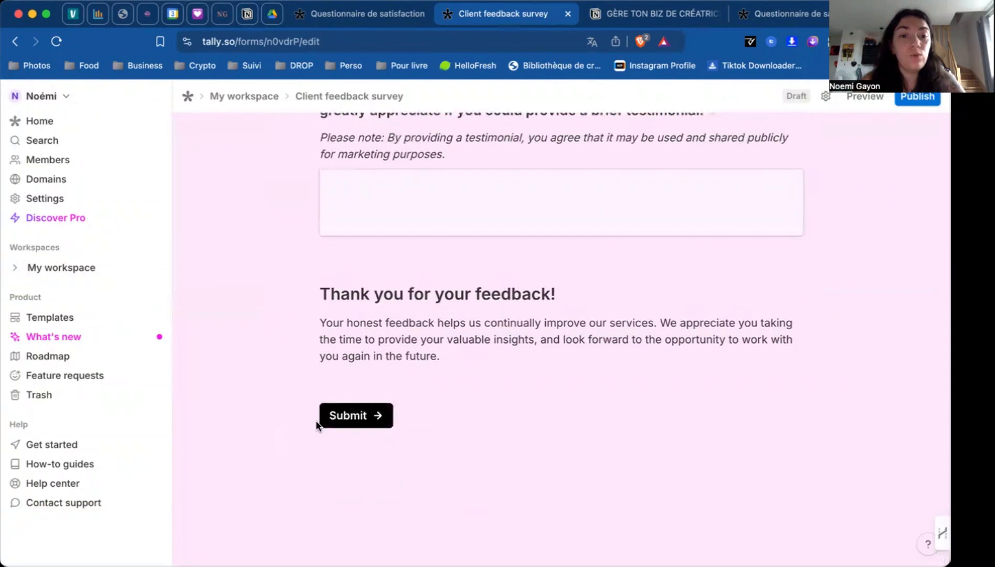
{"action": "left_click", "coordinate": [297, 293]}
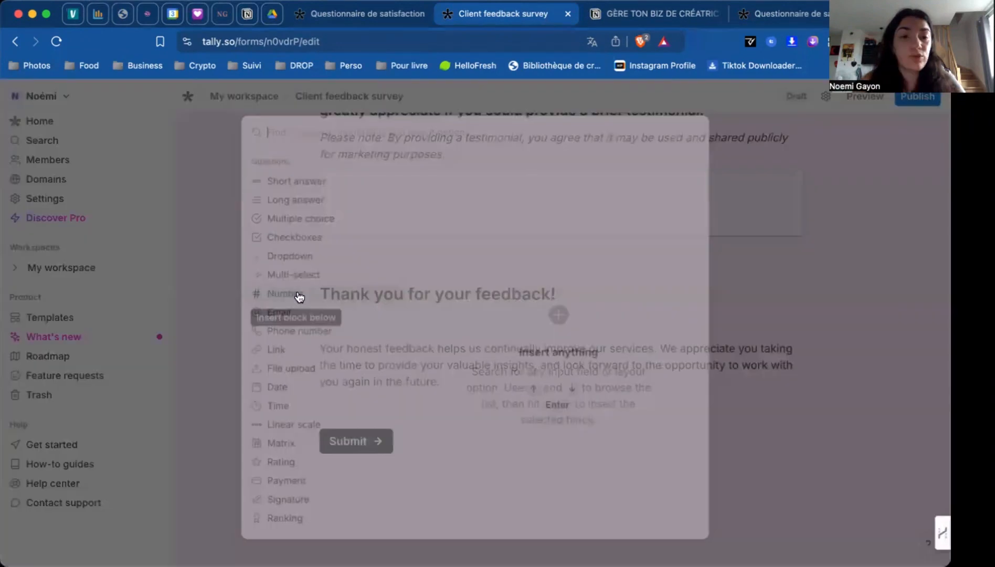
{"action": "left_click", "coordinate": [790, 289]}
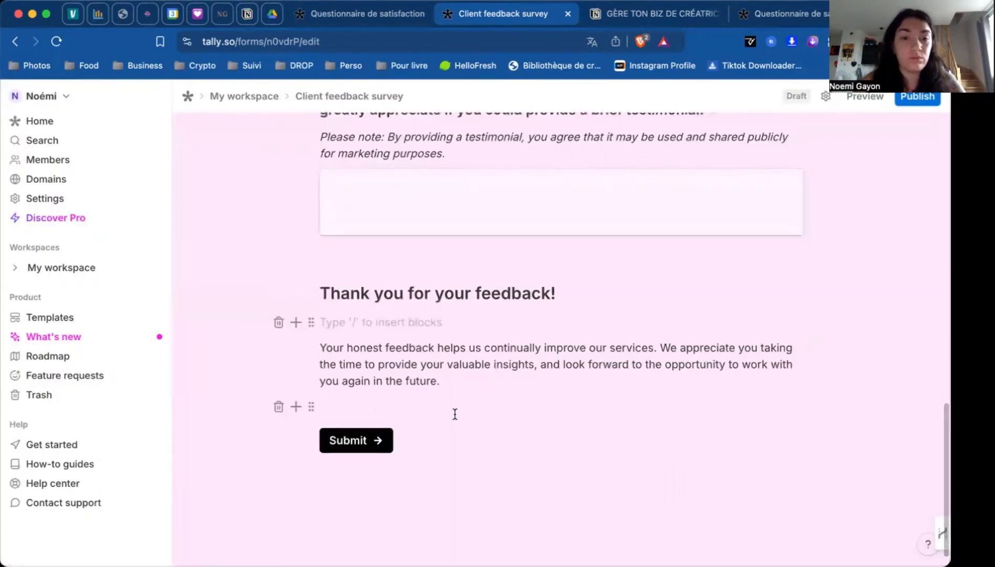
Publish the Questionnaire form
{"action": "scroll", "coordinate": [455, 414], "scroll_direction": "up", "scroll_amount": 15}
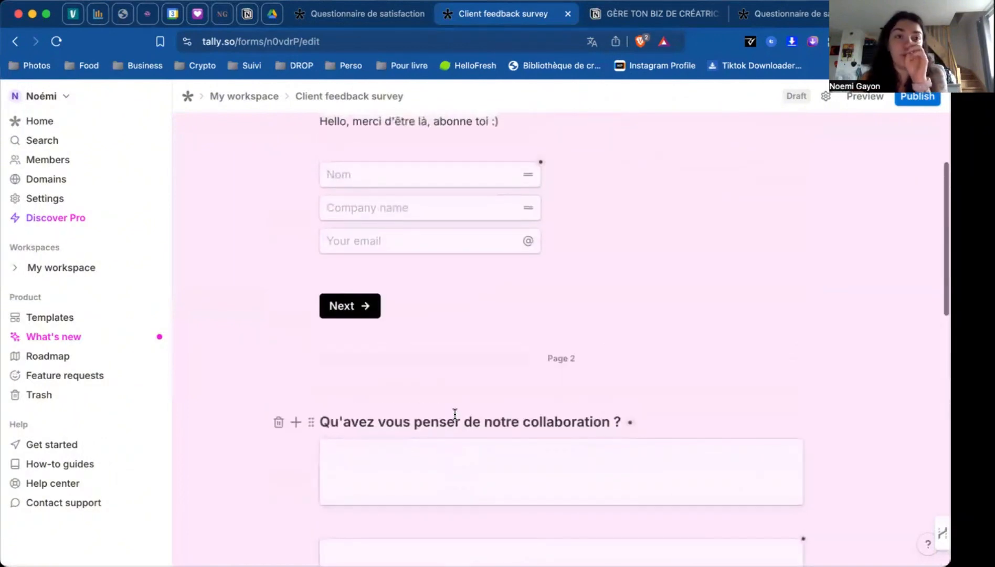
{"action": "scroll", "coordinate": [715, 186], "scroll_direction": "up", "scroll_amount": 5}
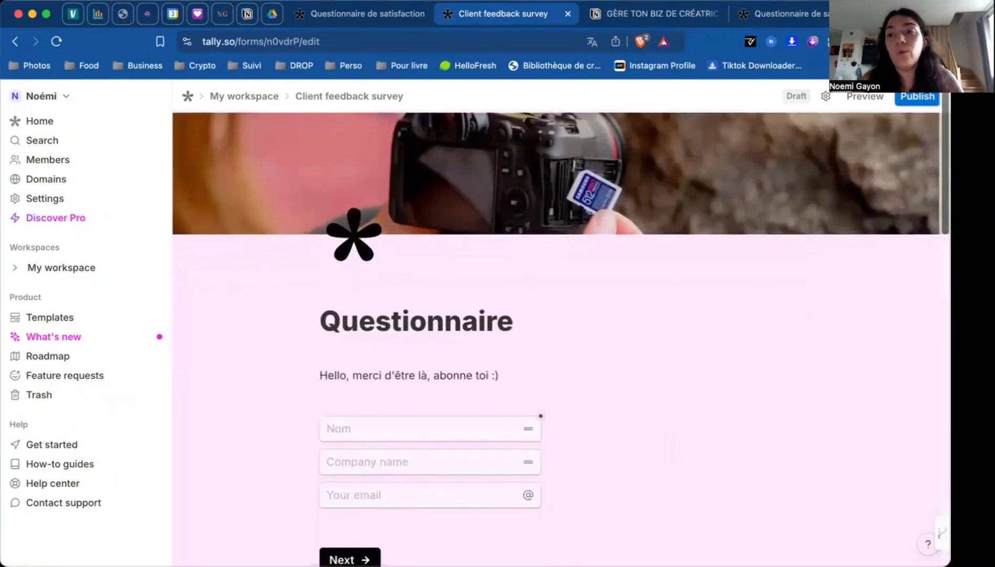
{"action": "left_click", "coordinate": [897, 102]}
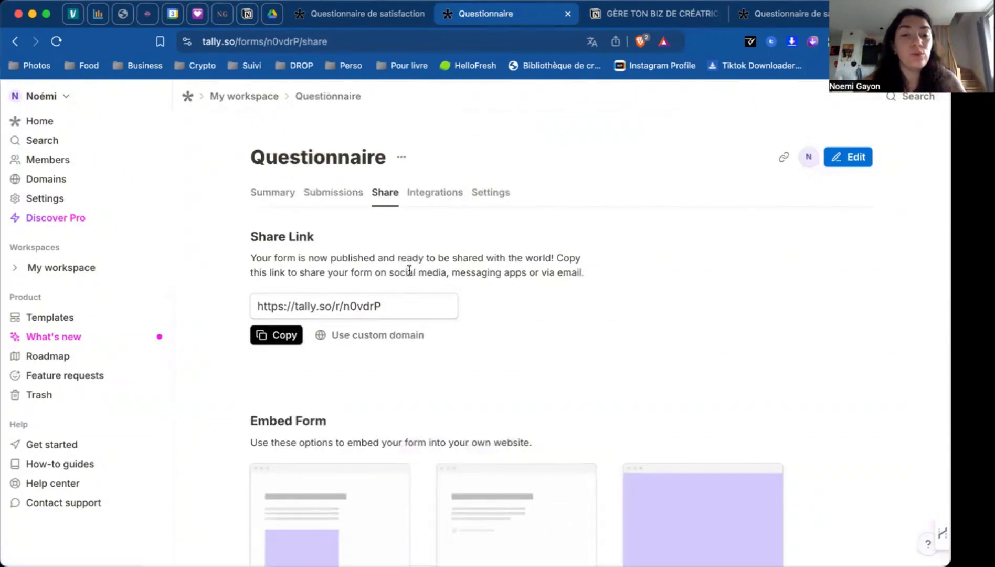
Select the published form's share link and view the options for embedding it or making it a template
{"action": "left_click", "coordinate": [409, 310]}
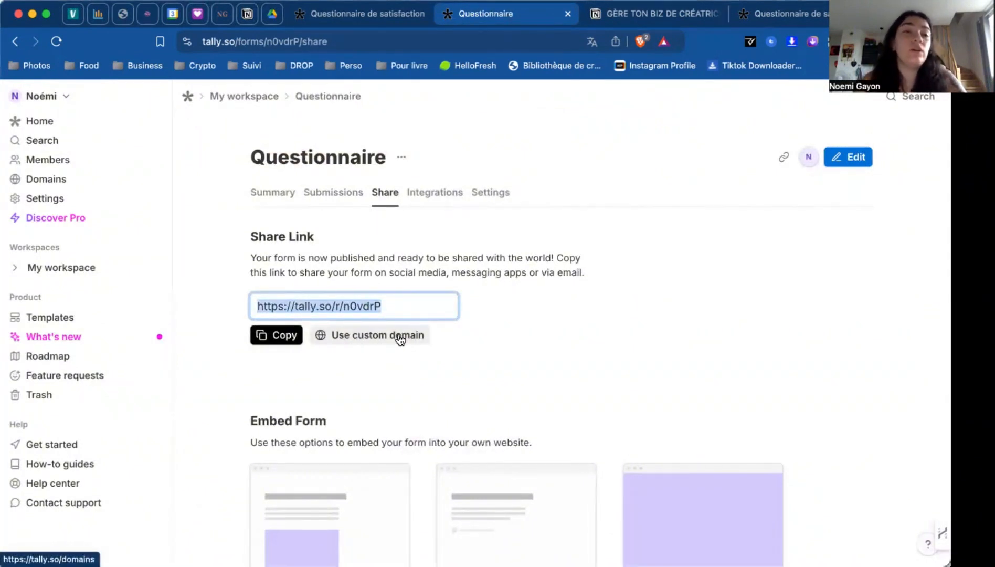
{"action": "scroll", "coordinate": [400, 340], "scroll_direction": "down", "scroll_amount": 4}
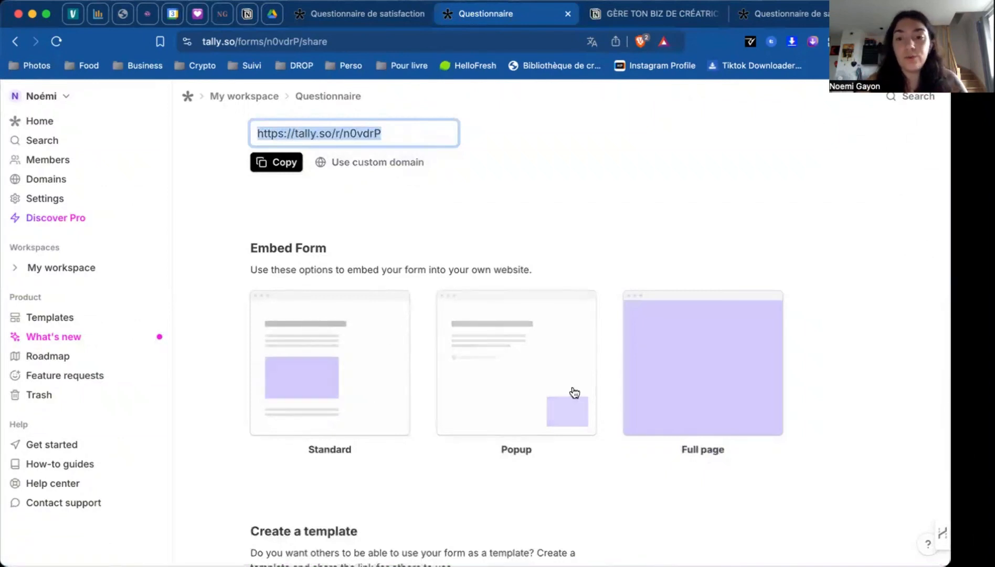
{"action": "scroll", "coordinate": [344, 386], "scroll_direction": "down", "scroll_amount": 3}
{"action": "scroll", "coordinate": [342, 378], "scroll_direction": "up", "scroll_amount": 7}
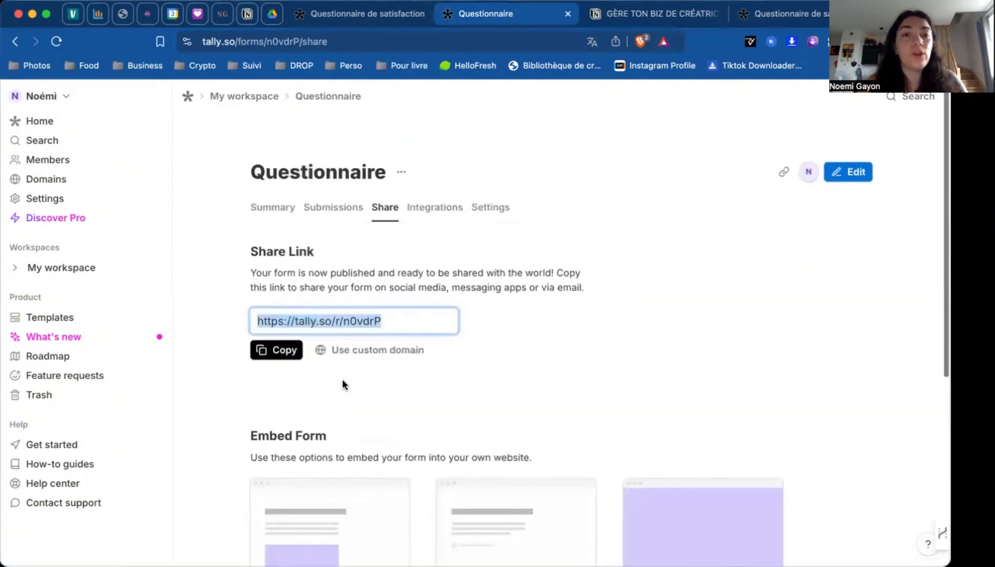
Check the response summary of the new Questionnaire and of the existing "Questionnaire de satisfaction" form
{"action": "left_click", "coordinate": [269, 194]}
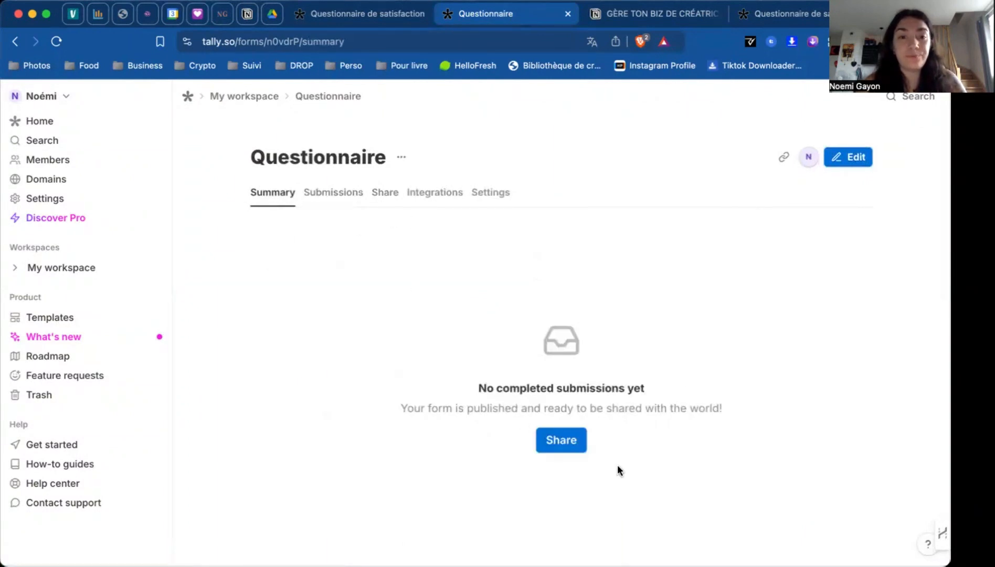
{"action": "left_click", "coordinate": [347, 16]}
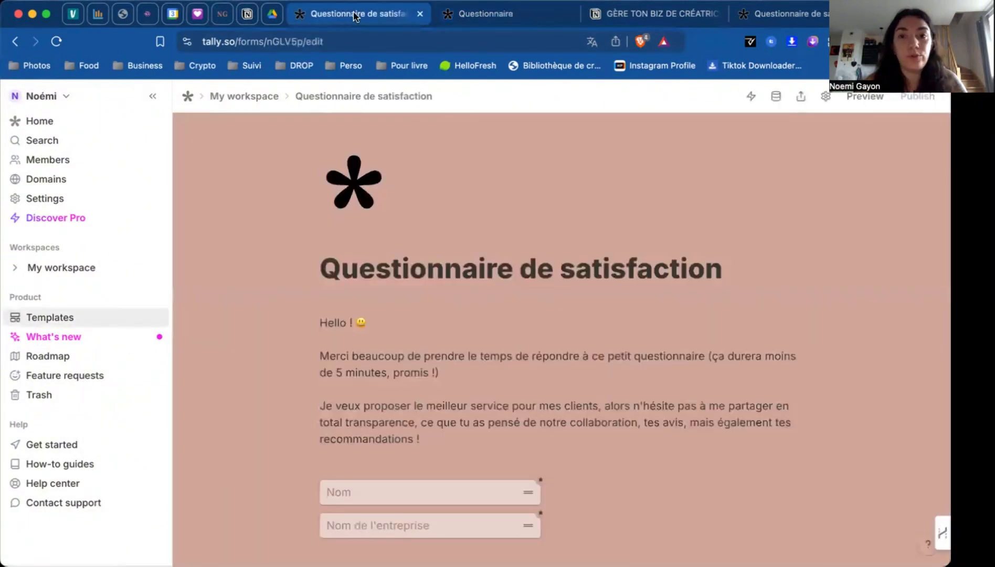
{"action": "left_click", "coordinate": [779, 19]}
{"action": "left_click", "coordinate": [349, 14]}
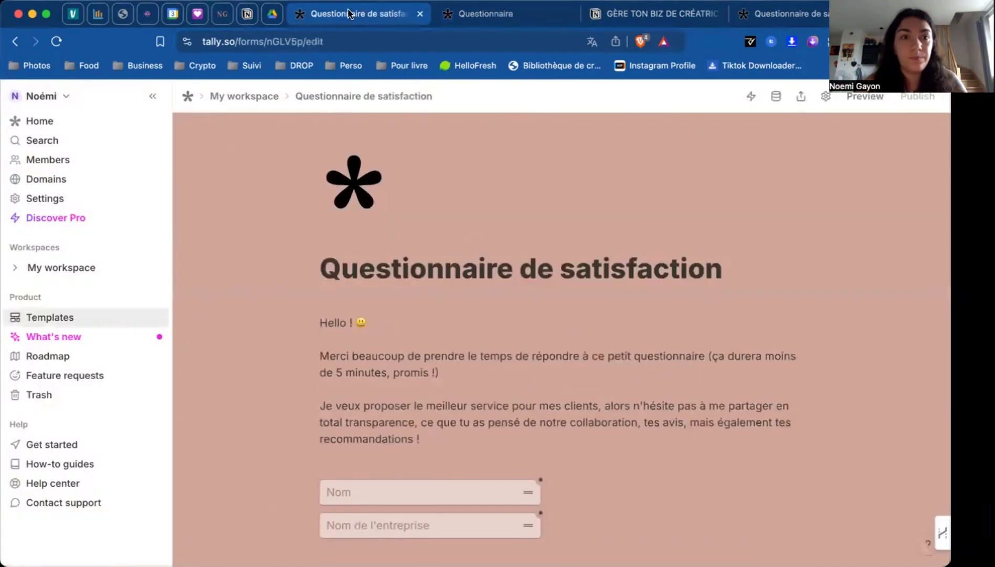
{"action": "left_click", "coordinate": [20, 44]}
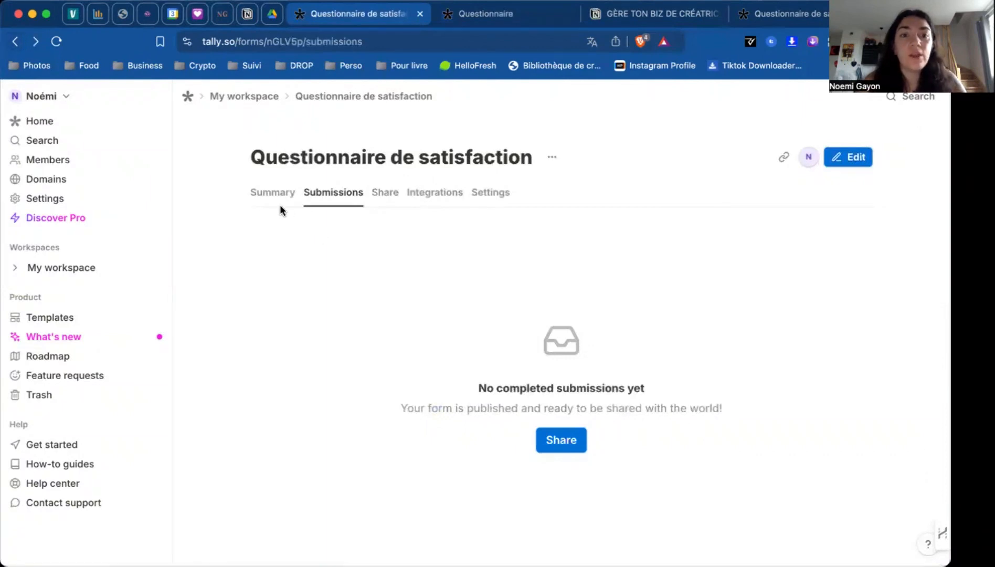
{"action": "left_click", "coordinate": [273, 191]}
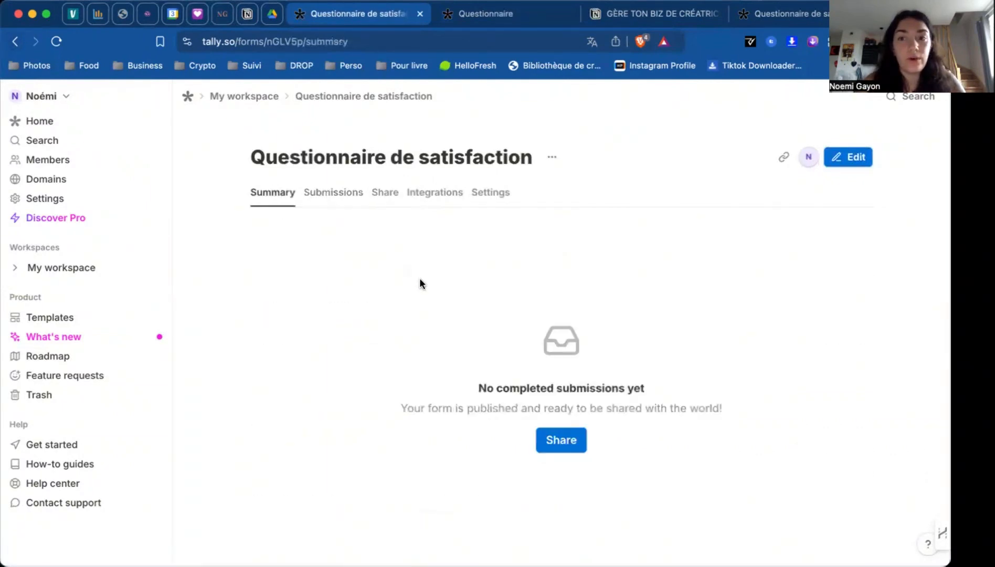
{"action": "left_click", "coordinate": [527, 21]}
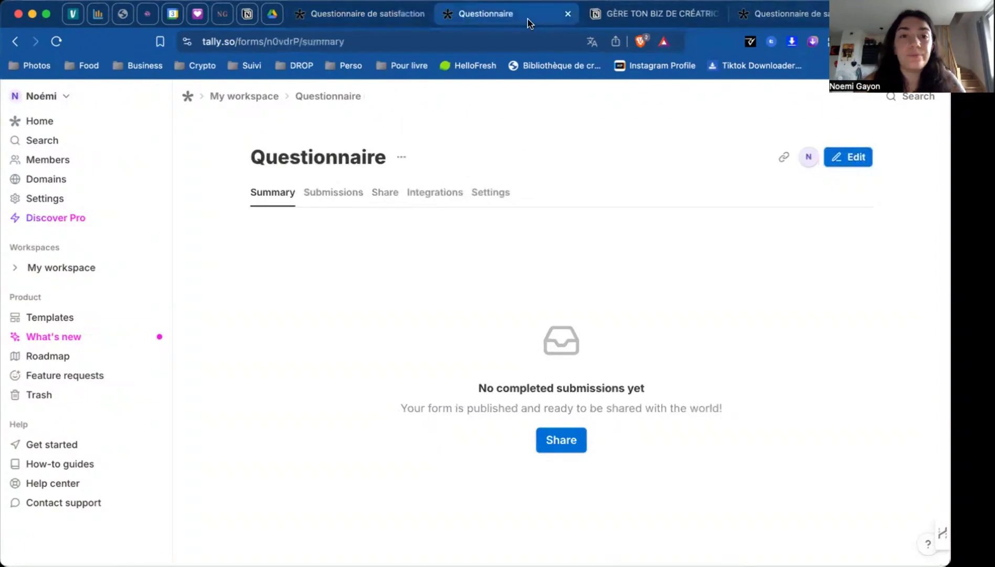
On the public "Questionnaire de satisfaction" form, enter "teste" as Nom and "hello" as Nom de l'entreprise, and continue to the questions page
{"action": "left_click", "coordinate": [798, 15]}
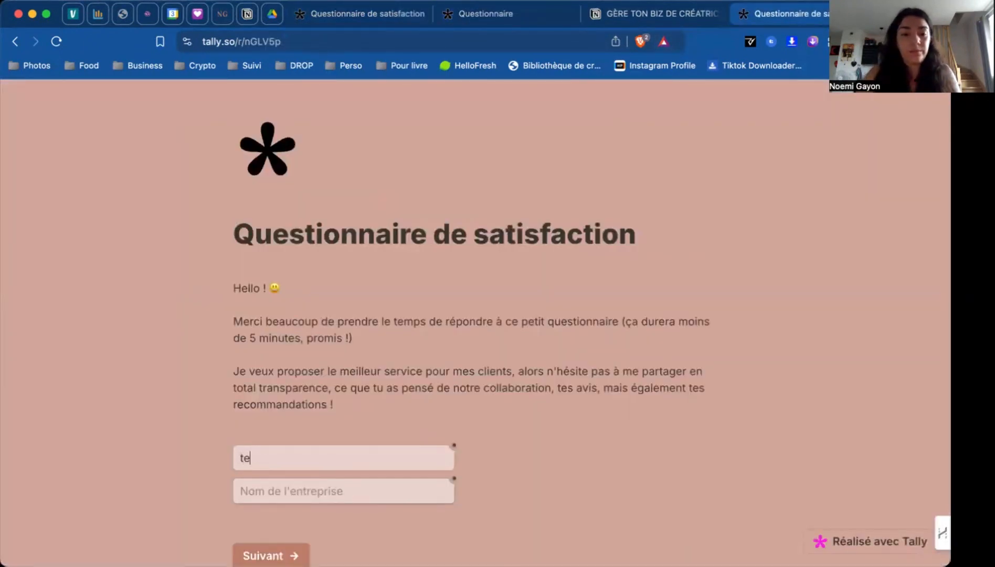
{"action": "left_click", "coordinate": [354, 489]}
{"action": "type", "text": "hello"}
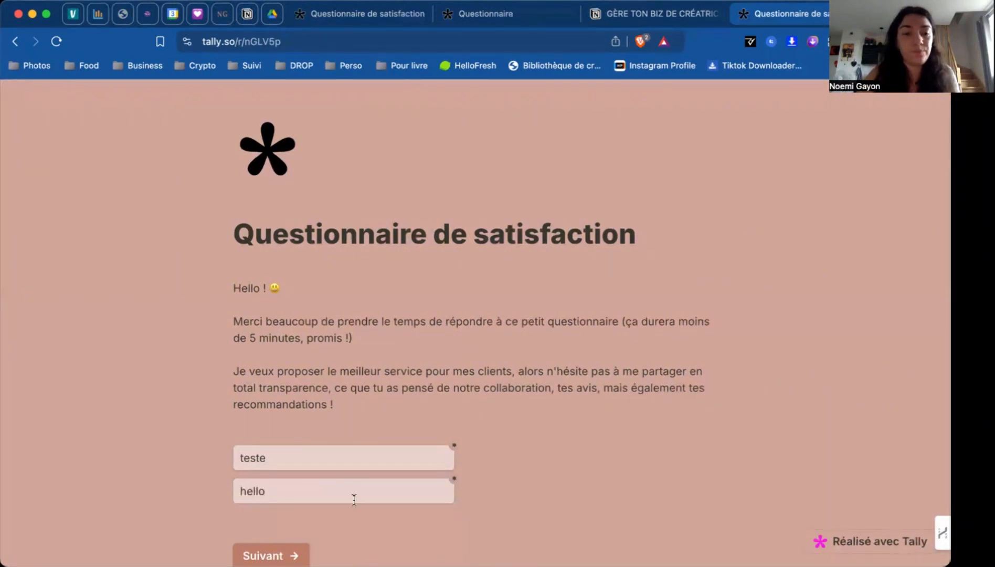
{"action": "scroll", "coordinate": [367, 462], "scroll_direction": "down", "scroll_amount": 2}
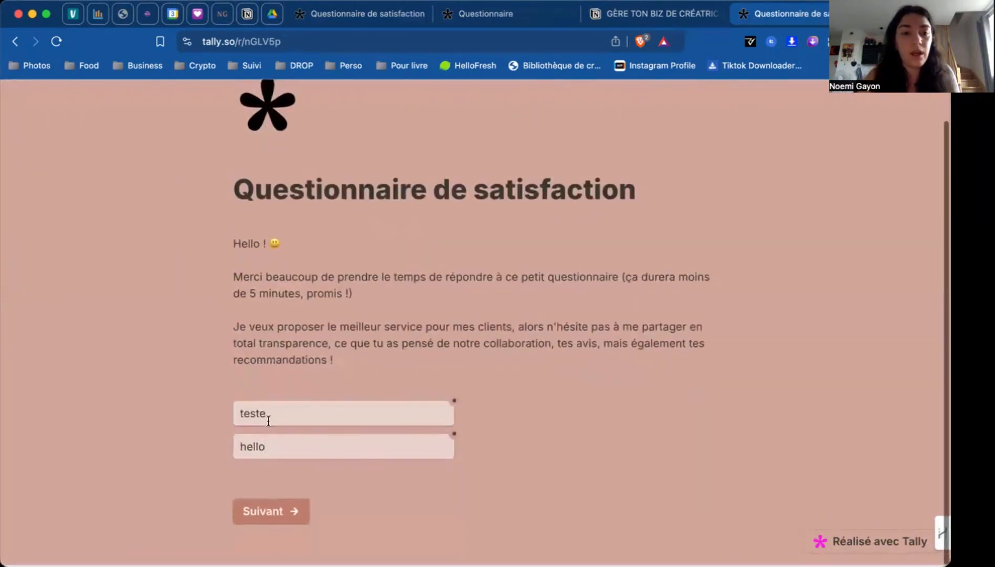
{"action": "left_click", "coordinate": [266, 501]}
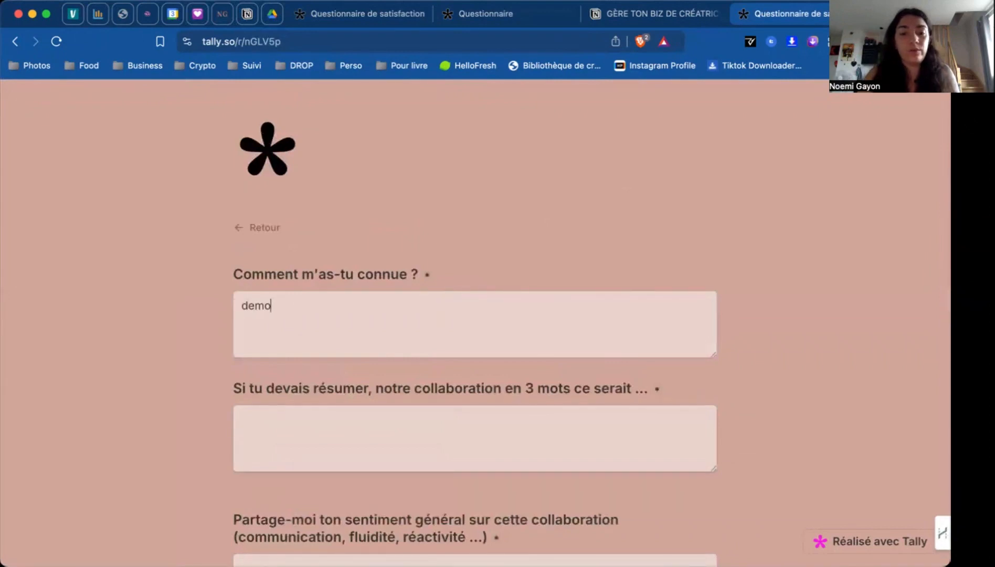
Answer the first three questions with "demo" and give the content-expectations question a five-star rating
{"action": "key", "text": "super+a"}
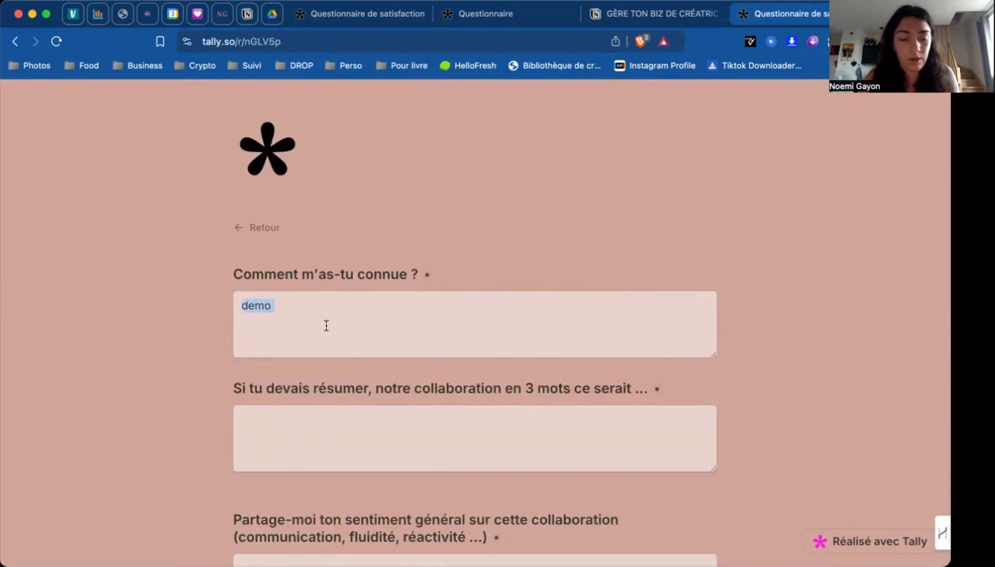
{"action": "left_click", "coordinate": [292, 436]}
{"action": "left_click", "coordinate": [288, 464]}
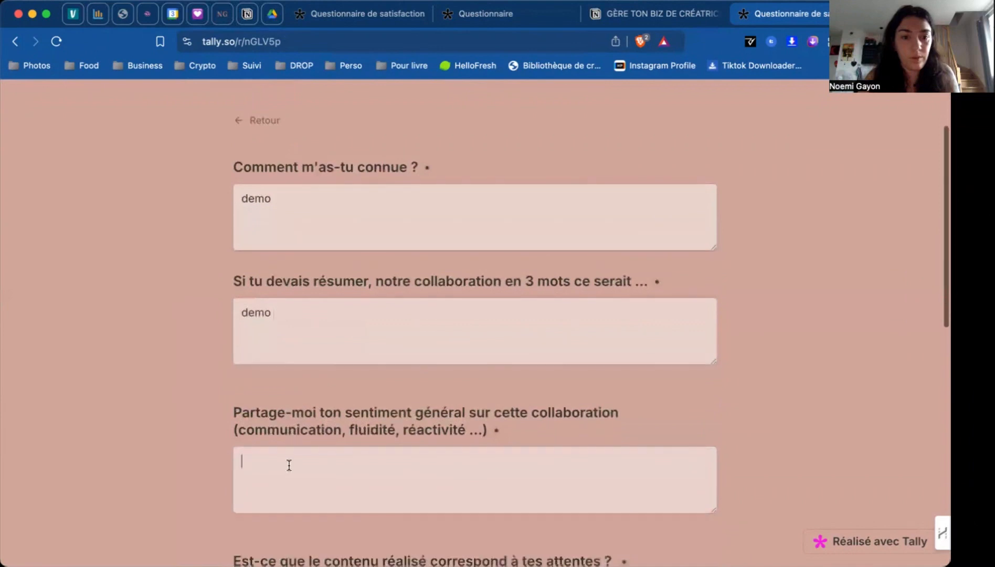
{"action": "type", "text": "demo"}
{"action": "scroll", "coordinate": [288, 464], "scroll_direction": "down", "scroll_amount": 5}
{"action": "left_click", "coordinate": [338, 475]}
{"action": "scroll", "coordinate": [338, 474], "scroll_direction": "down", "scroll_amount": 3}
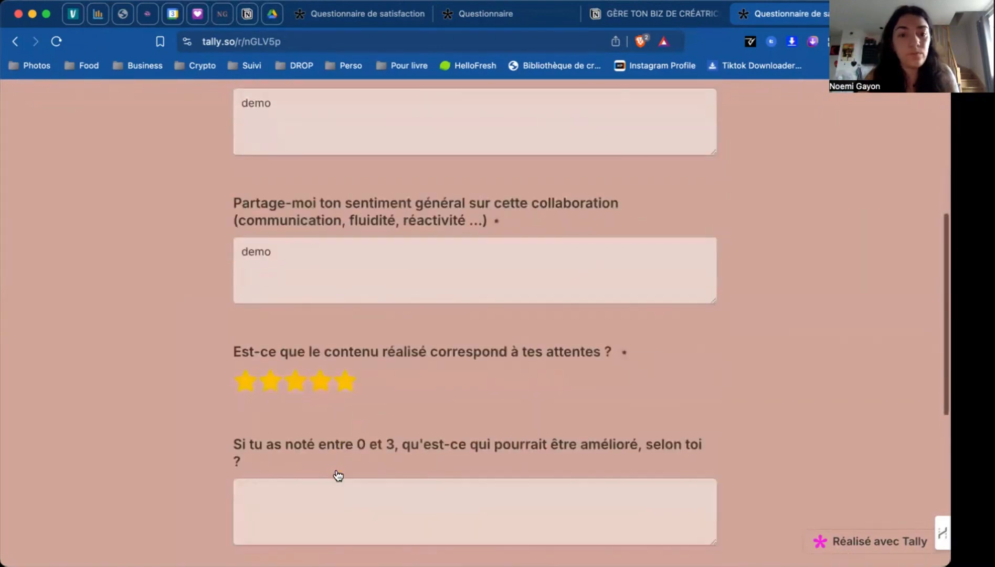
Answer the improvement question and the future-collaboration suggestion question with "demo", keeping the five-star rating
{"action": "left_click", "coordinate": [316, 460]}
{"action": "type", "text": "demo"}
{"action": "scroll", "coordinate": [315, 460], "scroll_direction": "down", "scroll_amount": 3}
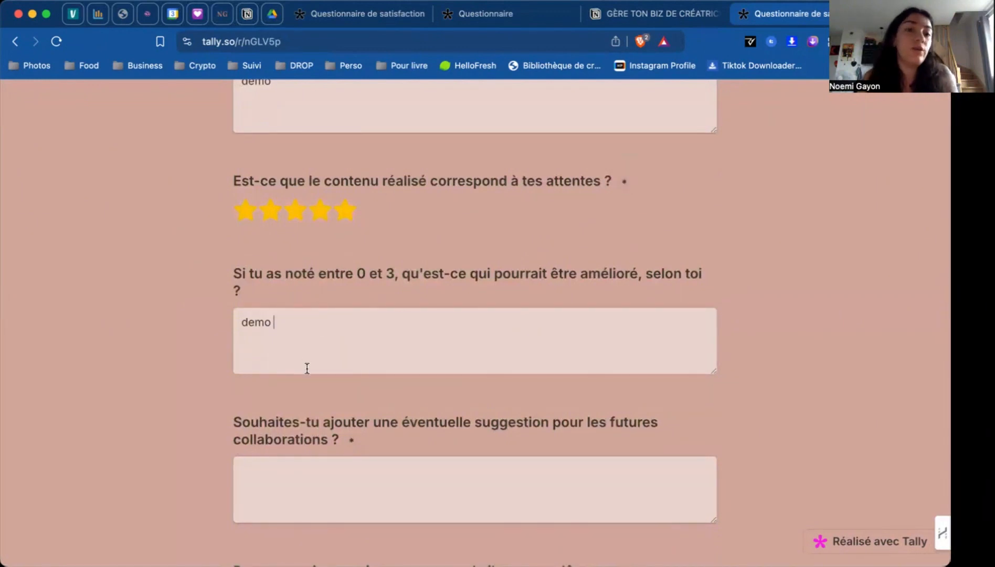
{"action": "left_click", "coordinate": [337, 212]}
{"action": "scroll", "coordinate": [315, 525], "scroll_direction": "down", "scroll_amount": 3}
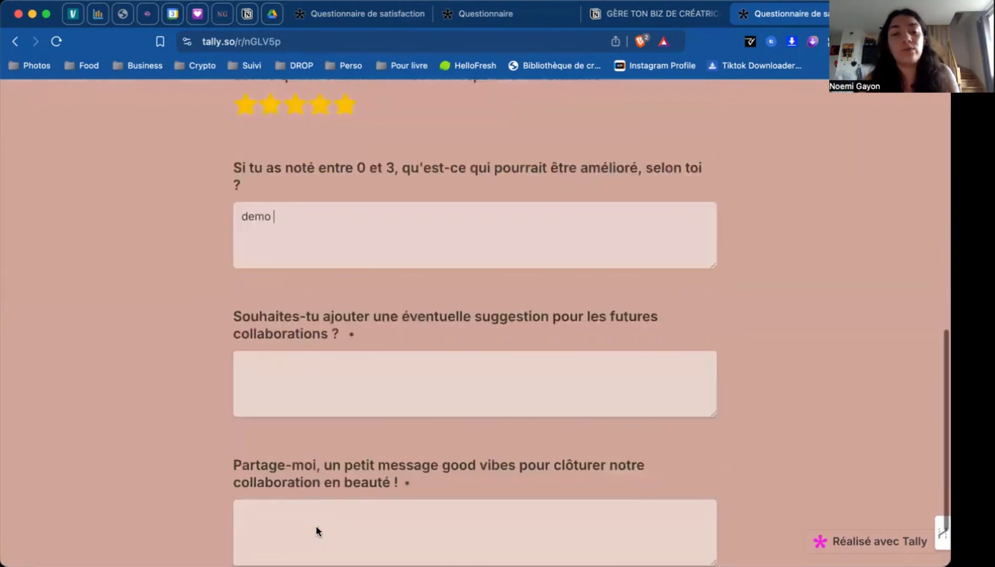
{"action": "left_click", "coordinate": [338, 328]}
{"action": "type", "text": "demo"}
{"action": "scroll", "coordinate": [328, 388], "scroll_direction": "down", "scroll_amount": 1}
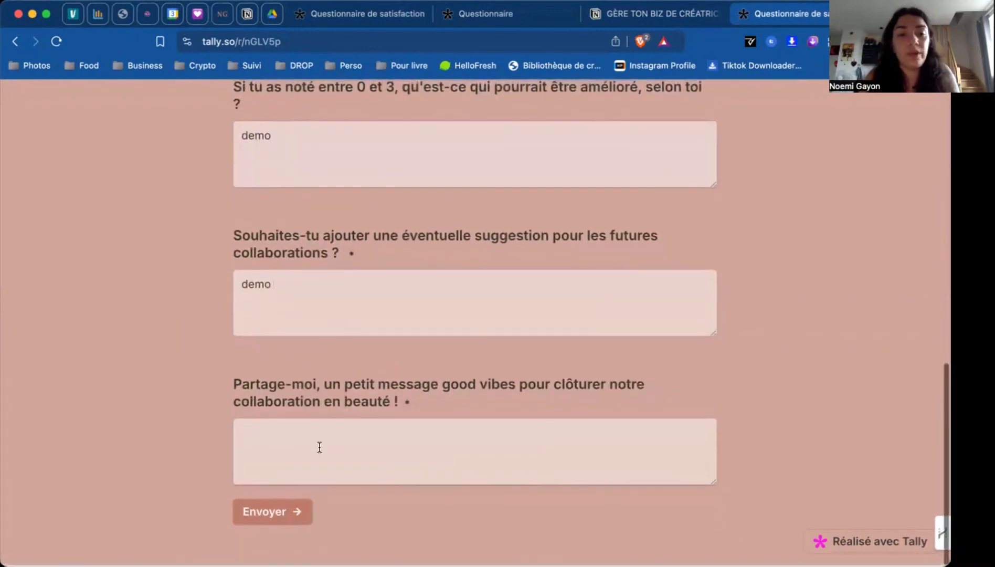
Enter "demo" as the closing good vibes message and submit the questionnaire
{"action": "type", "text": "demo"}
{"action": "left_click", "coordinate": [306, 438]}
{"action": "type", "text": "demo"}
{"action": "left_click", "coordinate": [269, 512]}
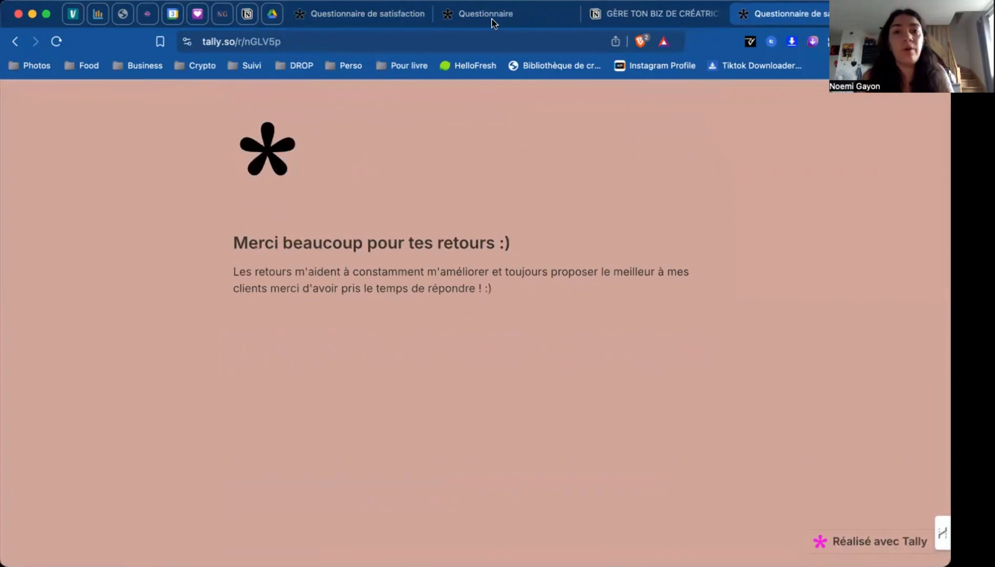
Review the "Questionnaire de satisfaction" response summary, submissions table and share link
{"action": "left_click", "coordinate": [334, 16]}
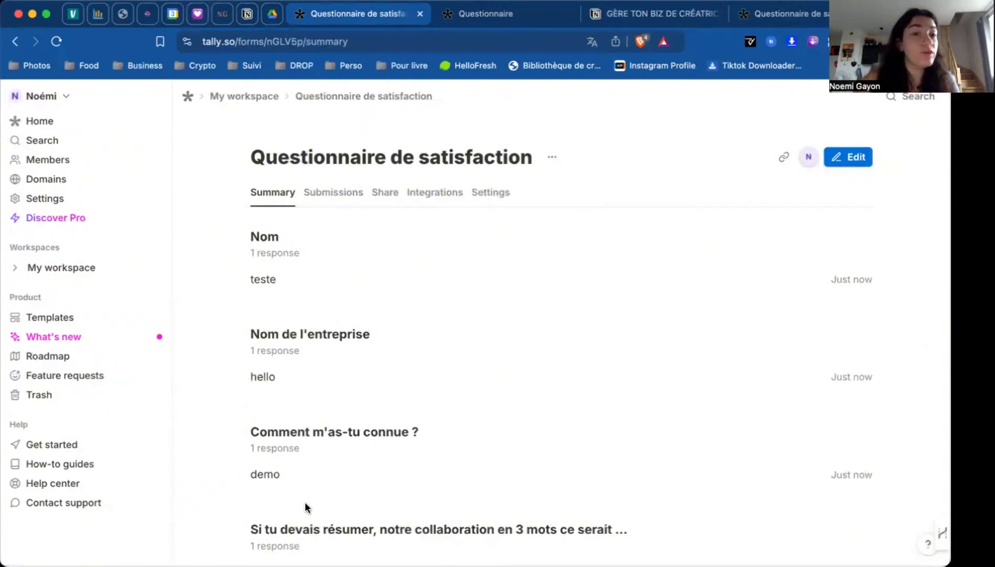
{"action": "left_click", "coordinate": [330, 189]}
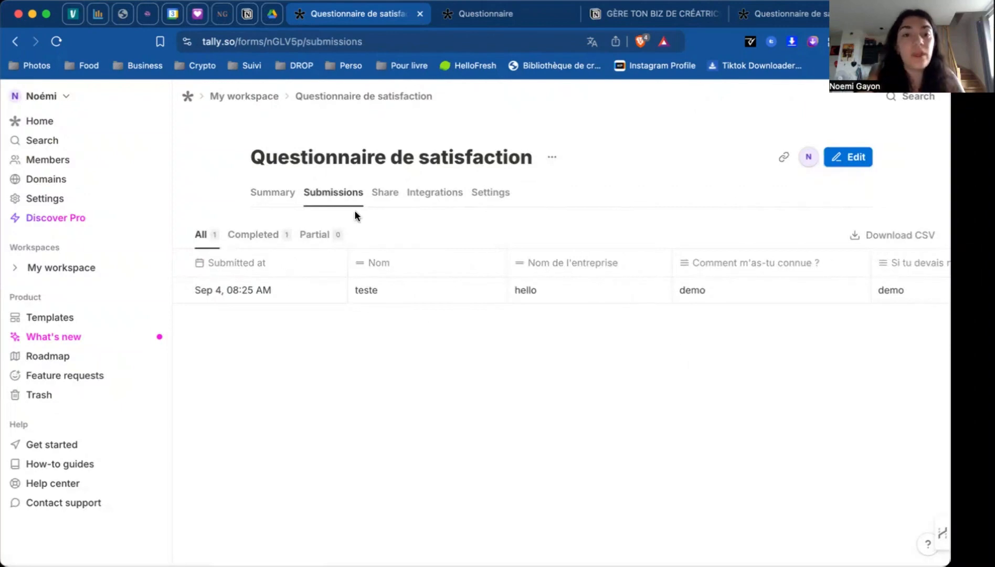
{"action": "left_click", "coordinate": [387, 192]}
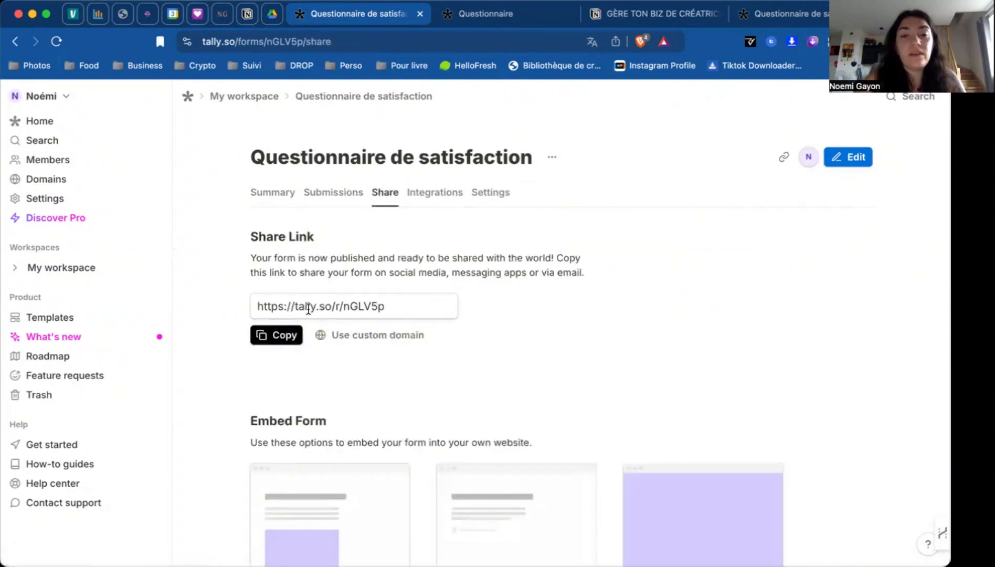
Open the integrations of "Questionnaire de satisfaction", look through the available services and start a new Notion connection
{"action": "left_click", "coordinate": [453, 198]}
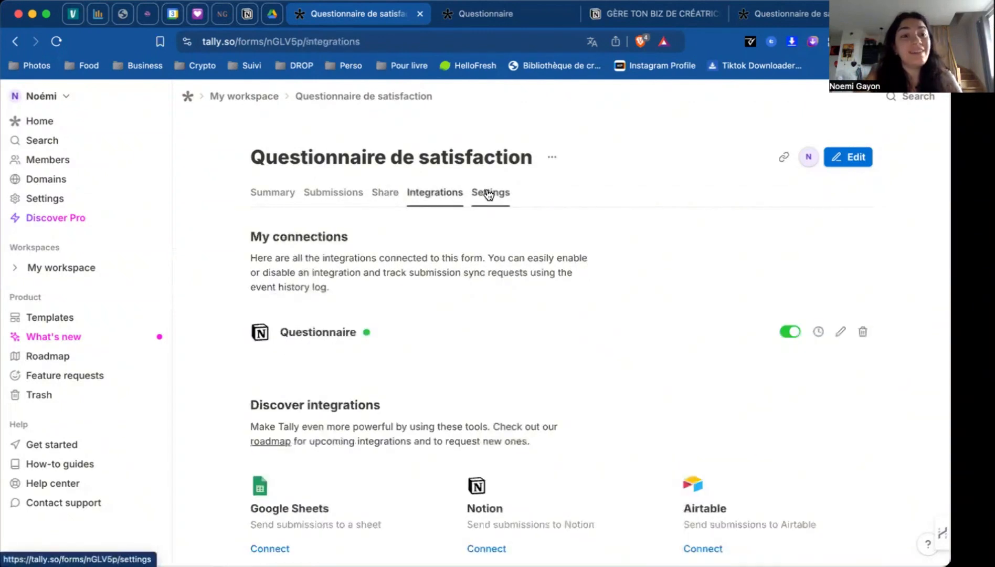
{"action": "scroll", "coordinate": [461, 354], "scroll_direction": "down", "scroll_amount": 3}
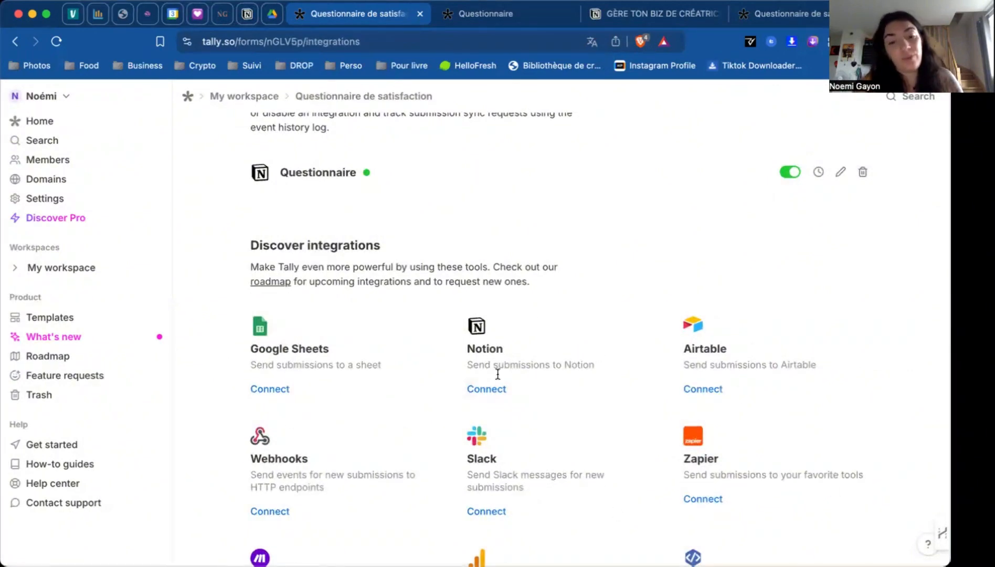
{"action": "scroll", "coordinate": [402, 432], "scroll_direction": "down", "scroll_amount": 3}
{"action": "scroll", "coordinate": [402, 432], "scroll_direction": "up", "scroll_amount": 2}
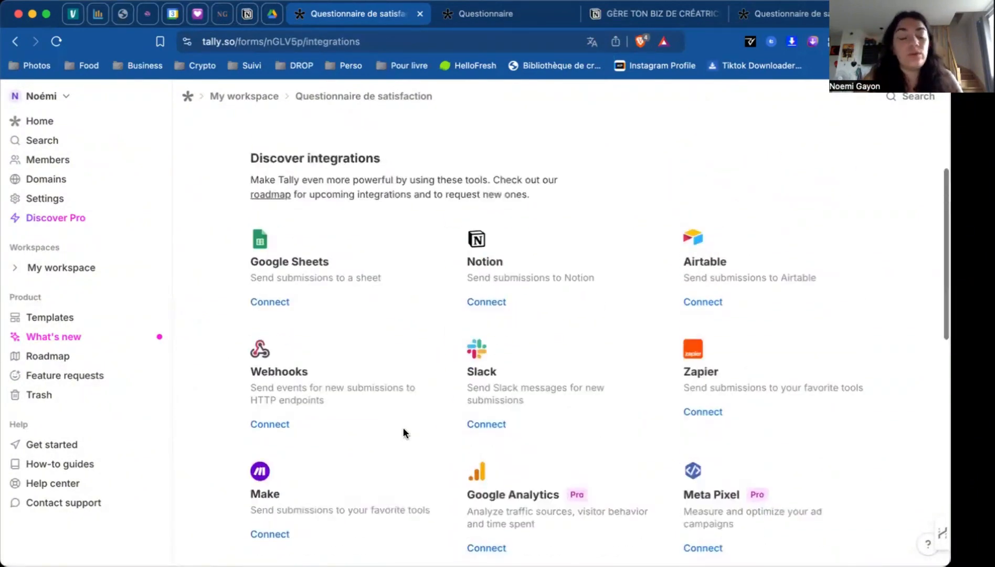
{"action": "scroll", "coordinate": [402, 428], "scroll_direction": "up", "scroll_amount": 3}
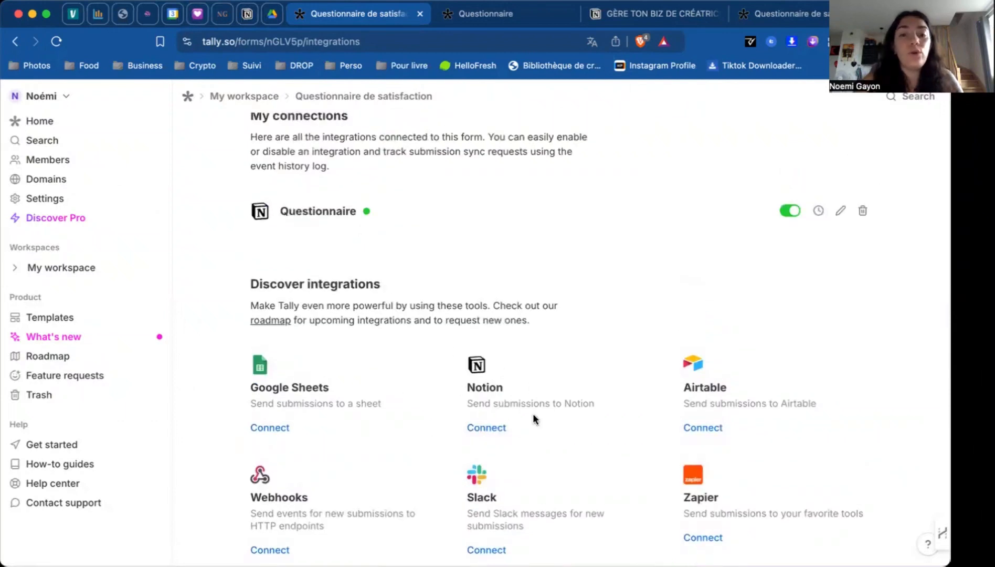
{"action": "left_click", "coordinate": [497, 428]}
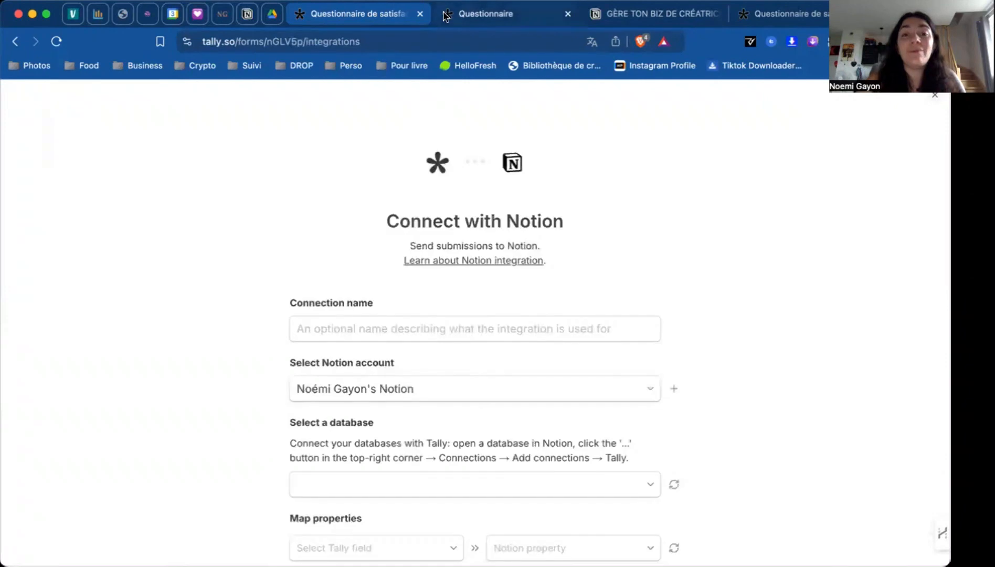
Name the connection "Questionnaire" and keep the already linked Notion account selected
{"action": "left_click", "coordinate": [381, 338]}
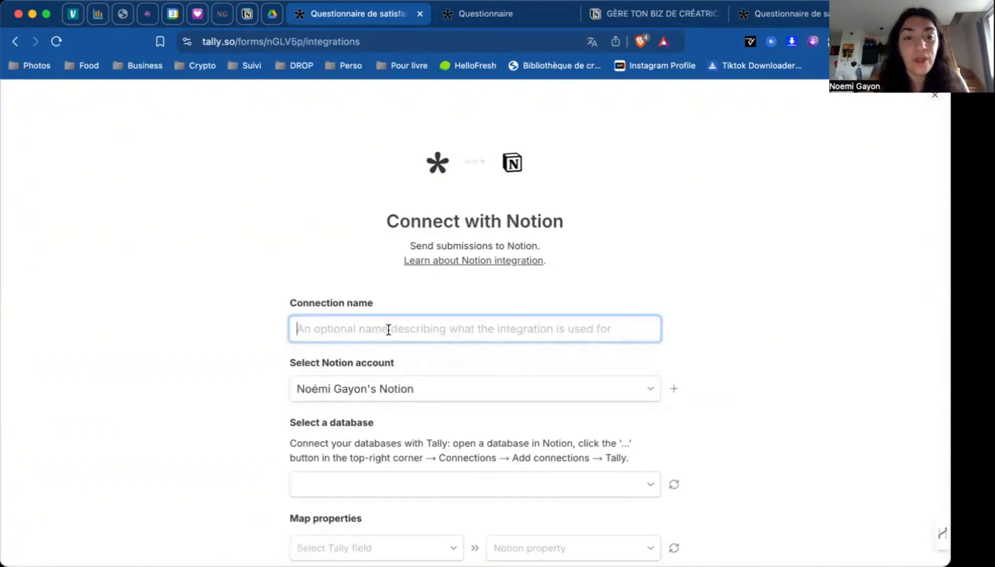
{"action": "left_click", "coordinate": [430, 320]}
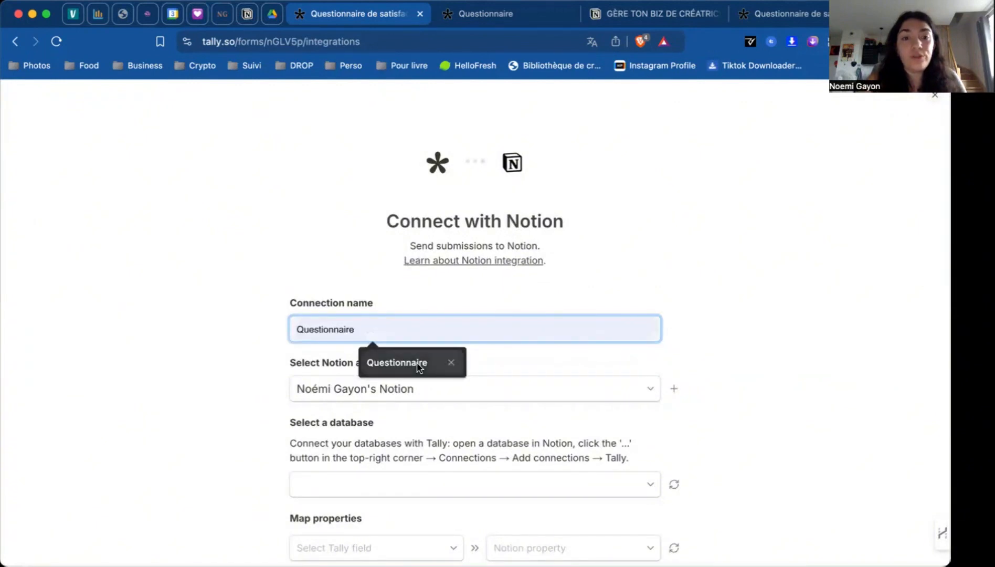
{"action": "left_click", "coordinate": [417, 366]}
{"action": "scroll", "coordinate": [432, 347], "scroll_direction": "down", "scroll_amount": 3}
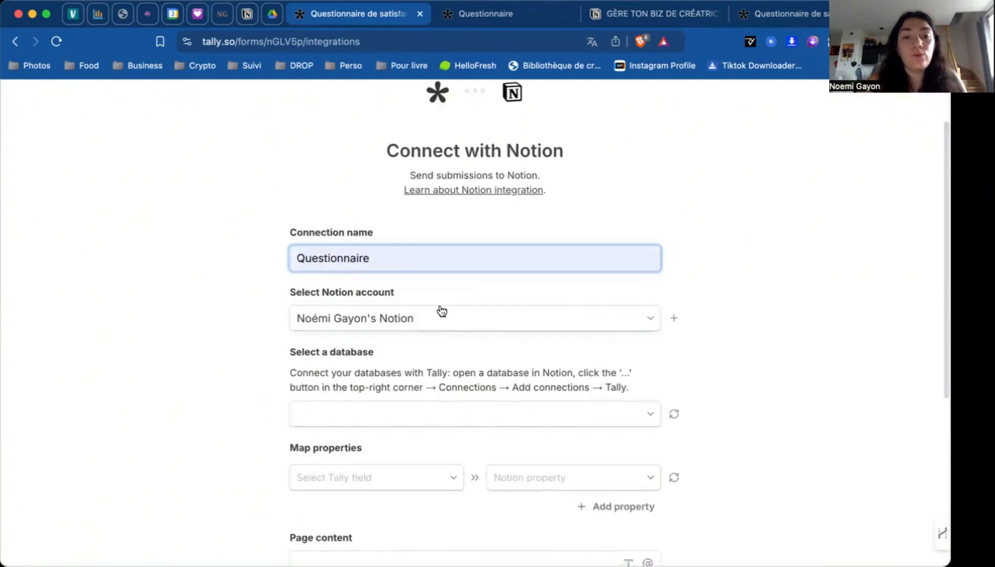
{"action": "left_click", "coordinate": [456, 326]}
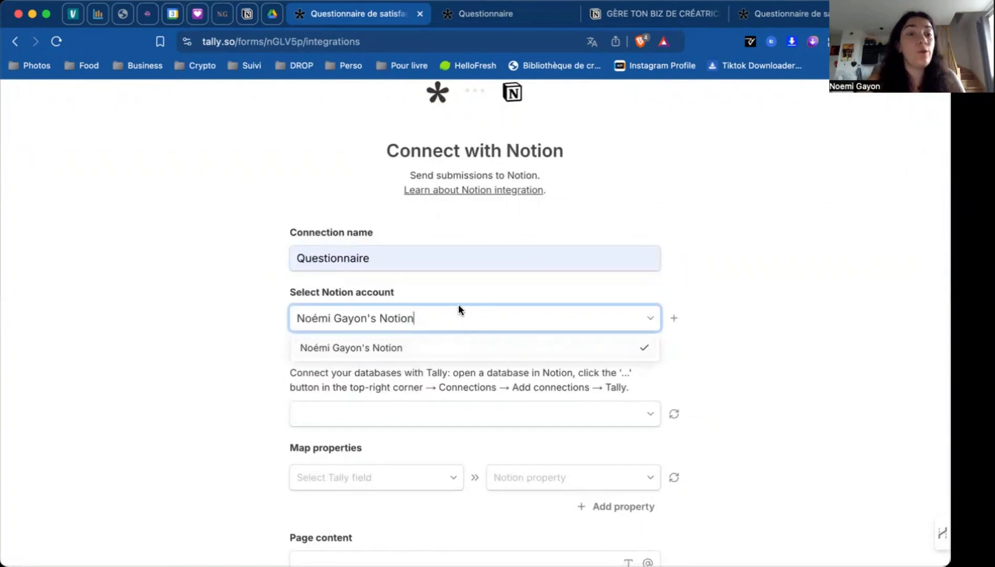
{"action": "left_click", "coordinate": [452, 322]}
{"action": "left_click", "coordinate": [453, 326]}
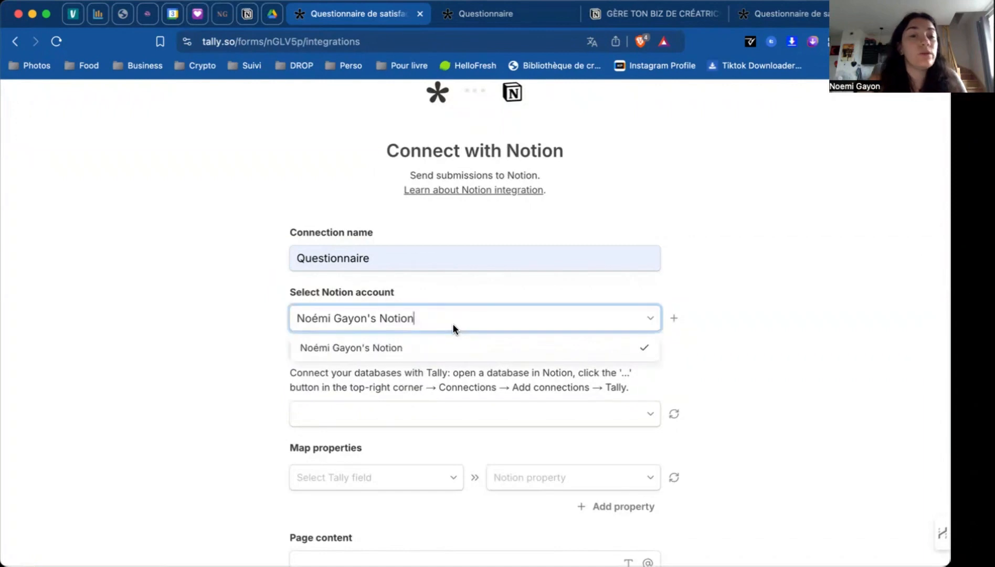
{"action": "left_click", "coordinate": [453, 328]}
{"action": "scroll", "coordinate": [451, 378], "scroll_direction": "down", "scroll_amount": 3}
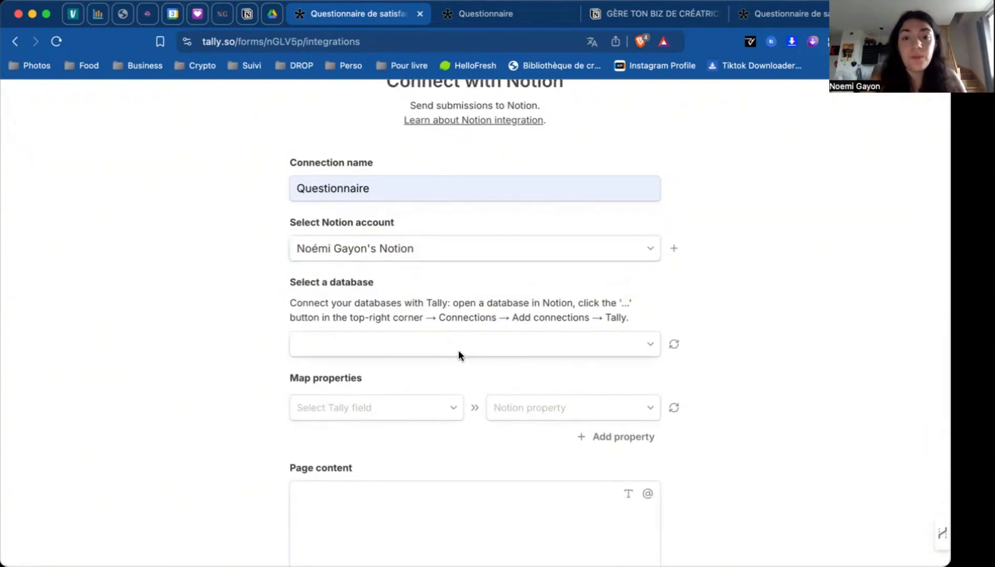
Select "Satisfaction" as the Notion database and choose "Nom" as the first Tally field to map
{"action": "left_click", "coordinate": [460, 353]}
{"action": "scroll", "coordinate": [472, 311], "scroll_direction": "down", "scroll_amount": 3}
{"action": "scroll", "coordinate": [475, 312], "scroll_direction": "down", "scroll_amount": 5}
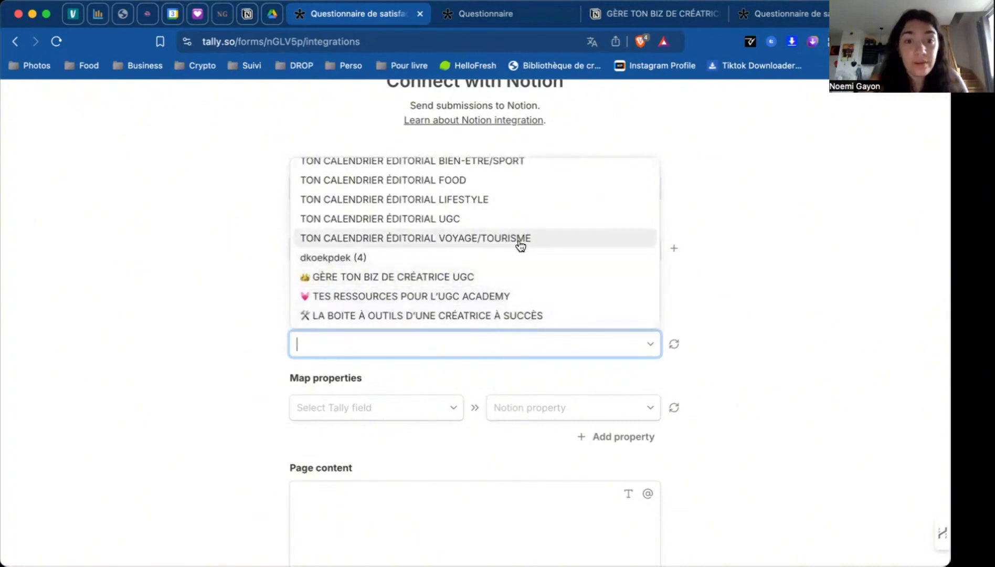
{"action": "scroll", "coordinate": [518, 244], "scroll_direction": "up", "scroll_amount": 10}
{"action": "scroll", "coordinate": [521, 245], "scroll_direction": "down", "scroll_amount": 5}
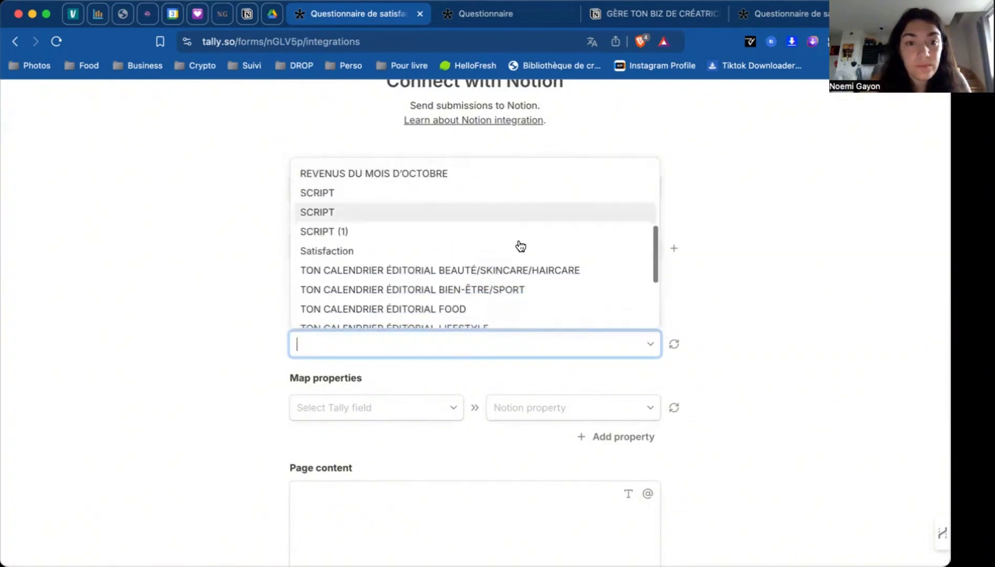
{"action": "left_click", "coordinate": [358, 256]}
{"action": "scroll", "coordinate": [370, 391], "scroll_direction": "down", "scroll_amount": 2}
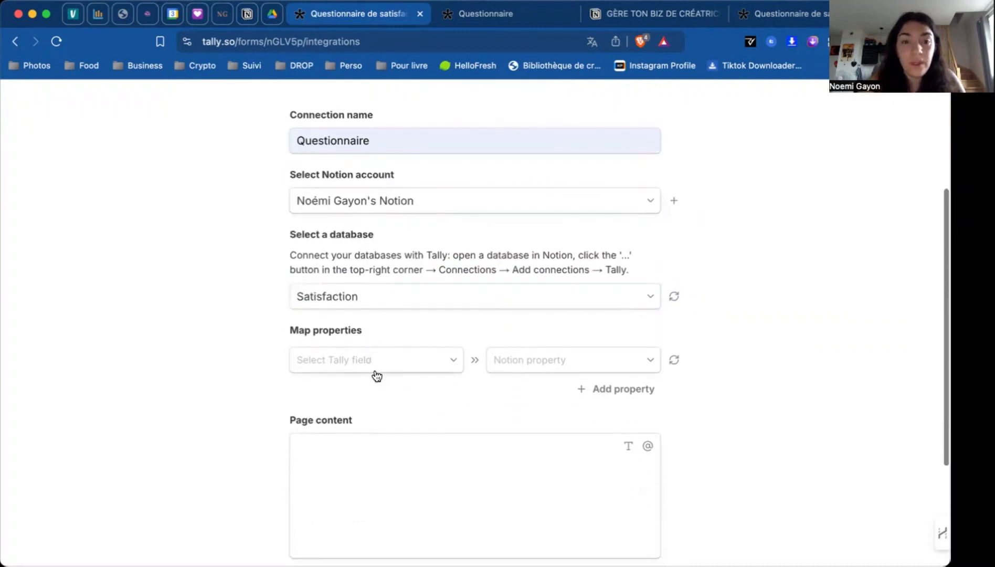
{"action": "left_click", "coordinate": [375, 367]}
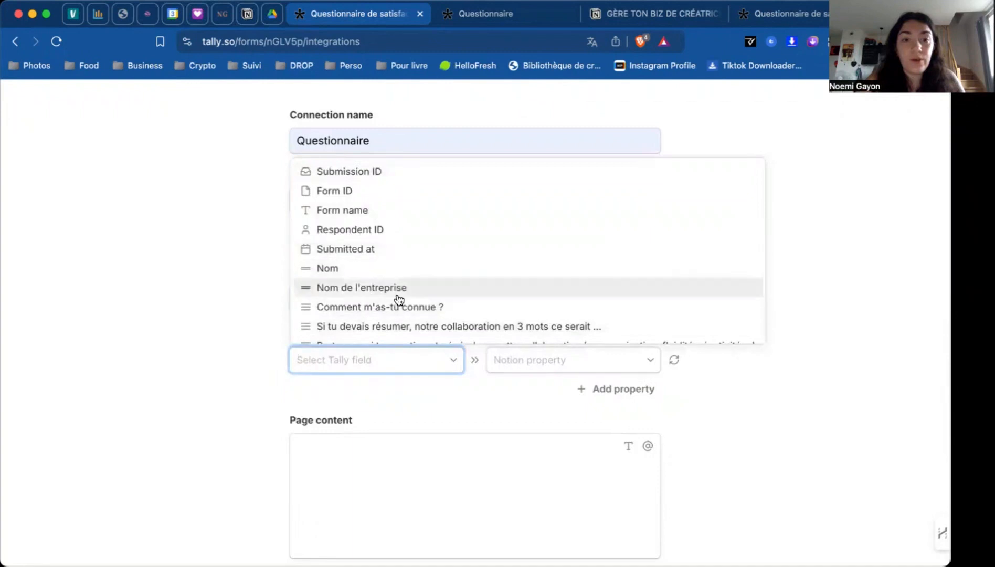
{"action": "left_click", "coordinate": [378, 269]}
Check the name and company fields on the published questionnaire's first page, then return to the Notion connection form
{"action": "left_click", "coordinate": [542, 21]}
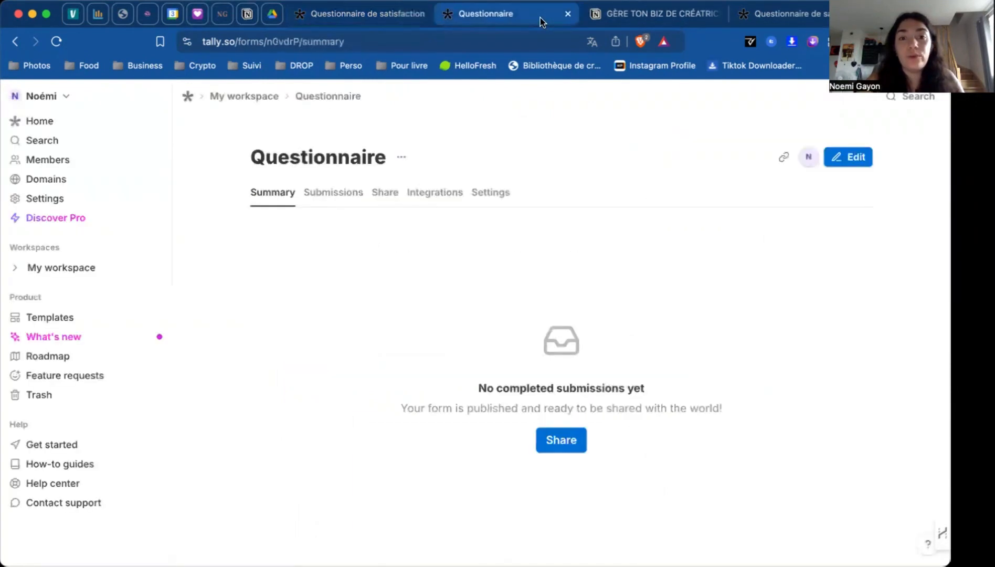
{"action": "left_click", "coordinate": [838, 17]}
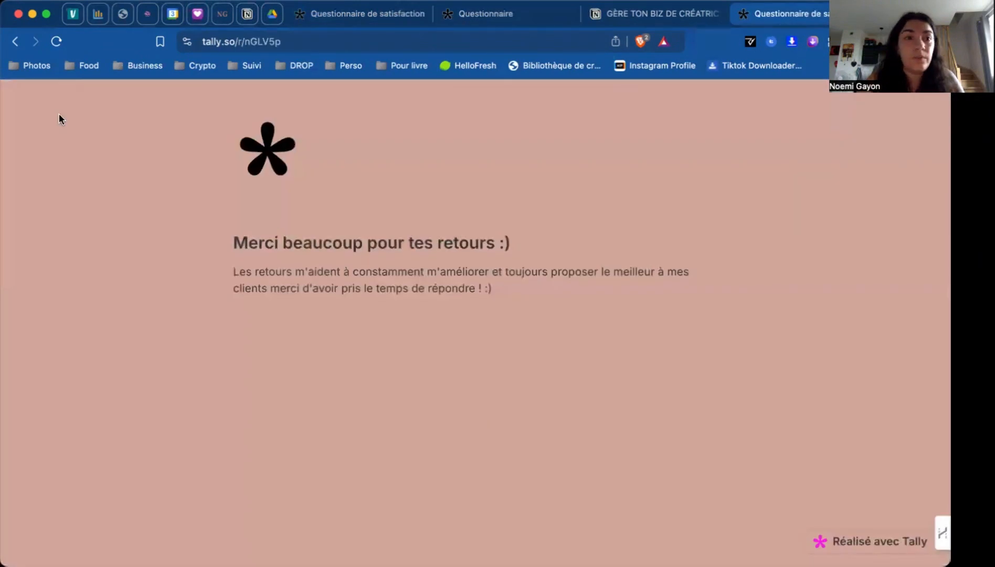
{"action": "left_click", "coordinate": [15, 42]}
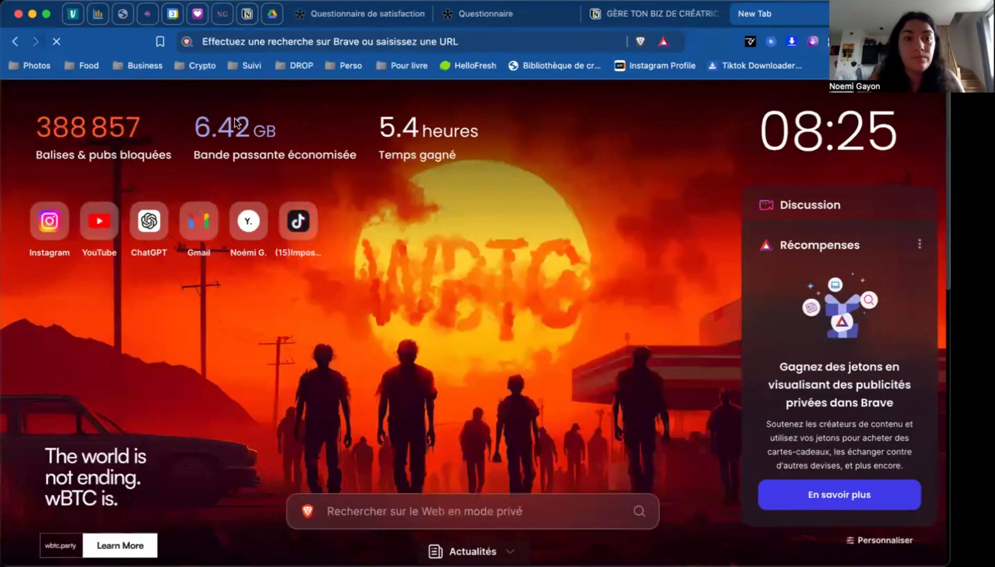
{"action": "left_click", "coordinate": [36, 41]}
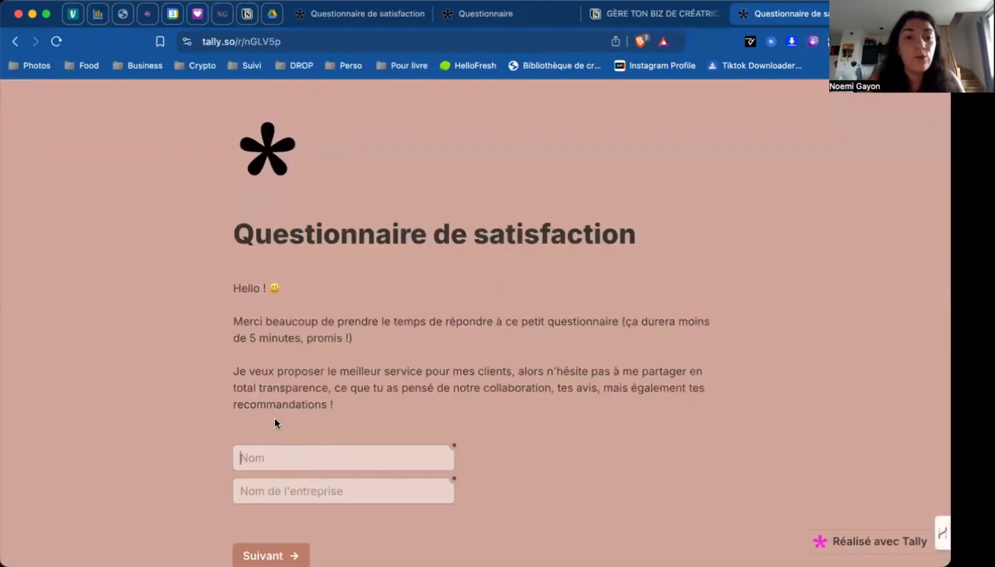
{"action": "left_click", "coordinate": [506, 15]}
{"action": "left_click", "coordinate": [342, 16]}
Consult the Satisfaction table's columns in Notion and map the "Nom" field to the "Nom" property
{"action": "left_click", "coordinate": [548, 359]}
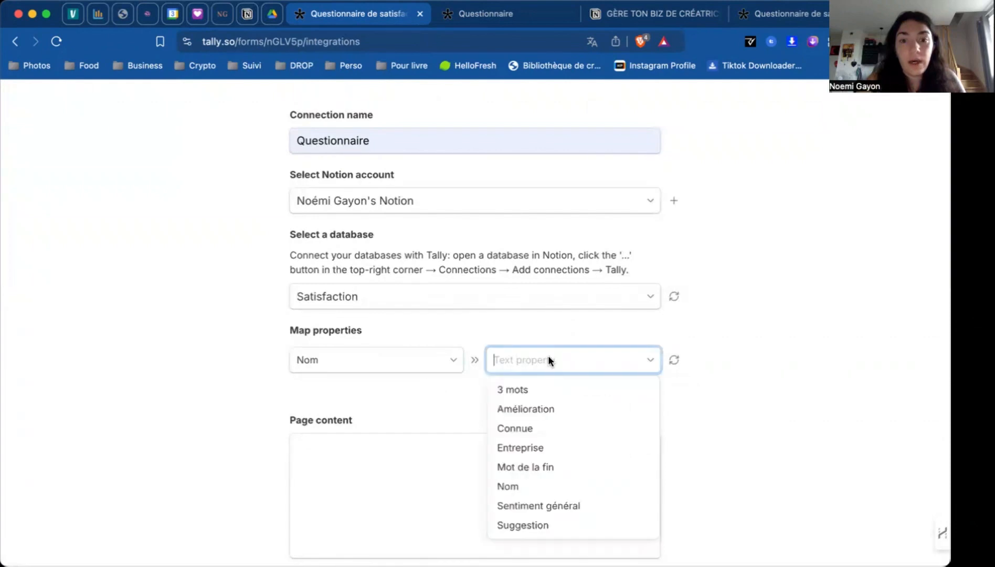
{"action": "left_click", "coordinate": [665, 17]}
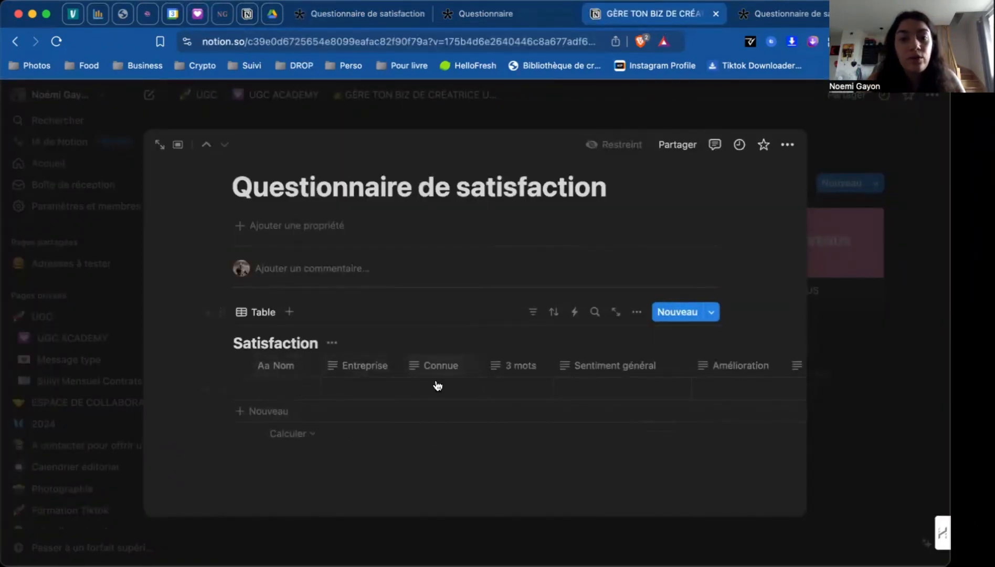
{"action": "left_click_drag", "start_coordinate": [425, 377], "coordinate": [483, 365]}
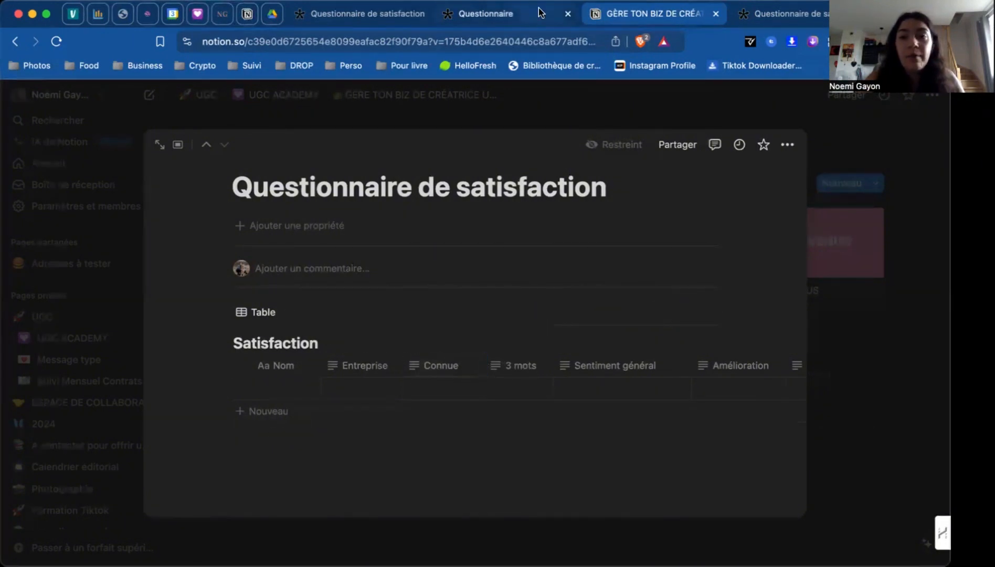
{"action": "left_click", "coordinate": [488, 12]}
{"action": "left_click", "coordinate": [366, 14]}
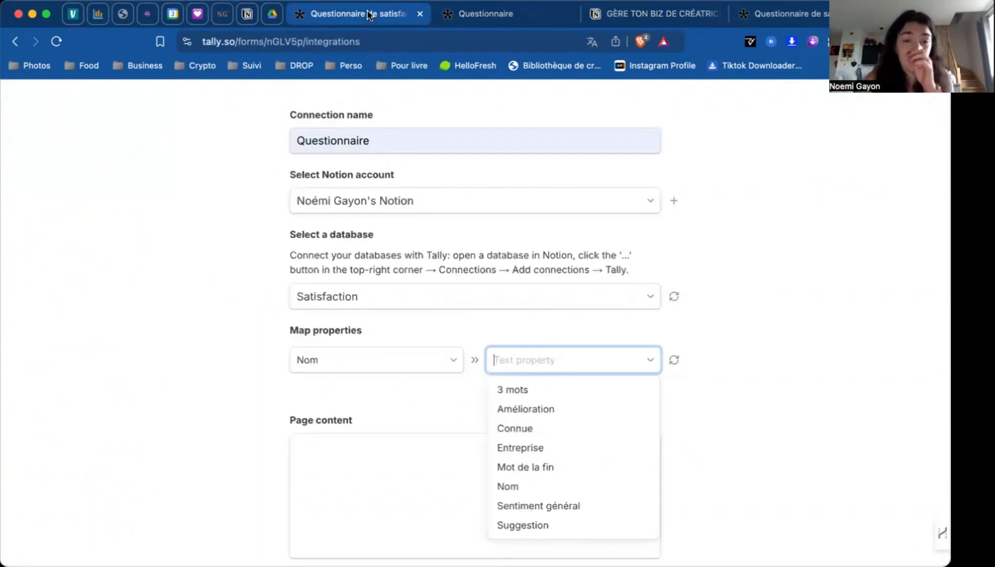
{"action": "scroll", "coordinate": [569, 422], "scroll_direction": "down", "scroll_amount": 3}
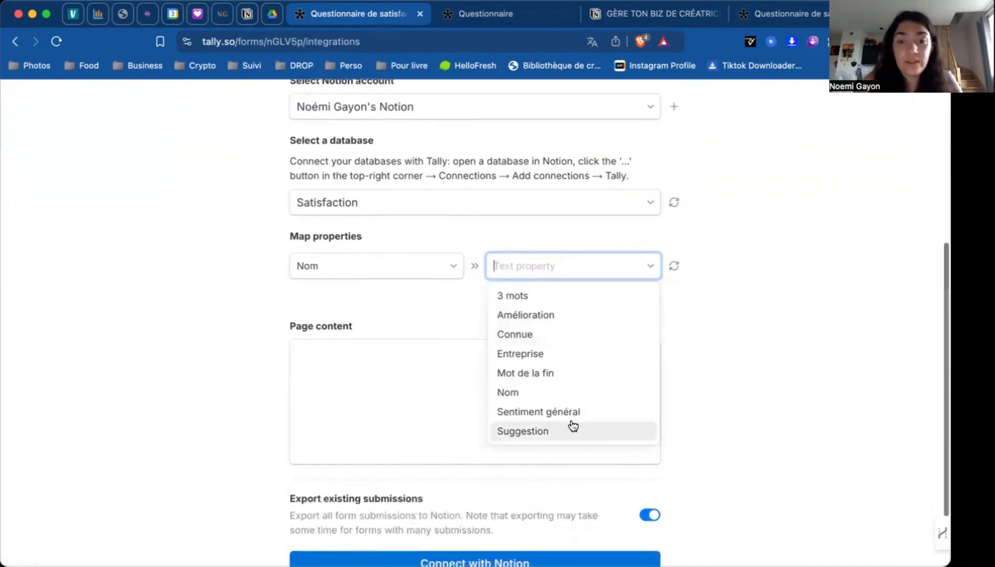
{"action": "left_click", "coordinate": [549, 394]}
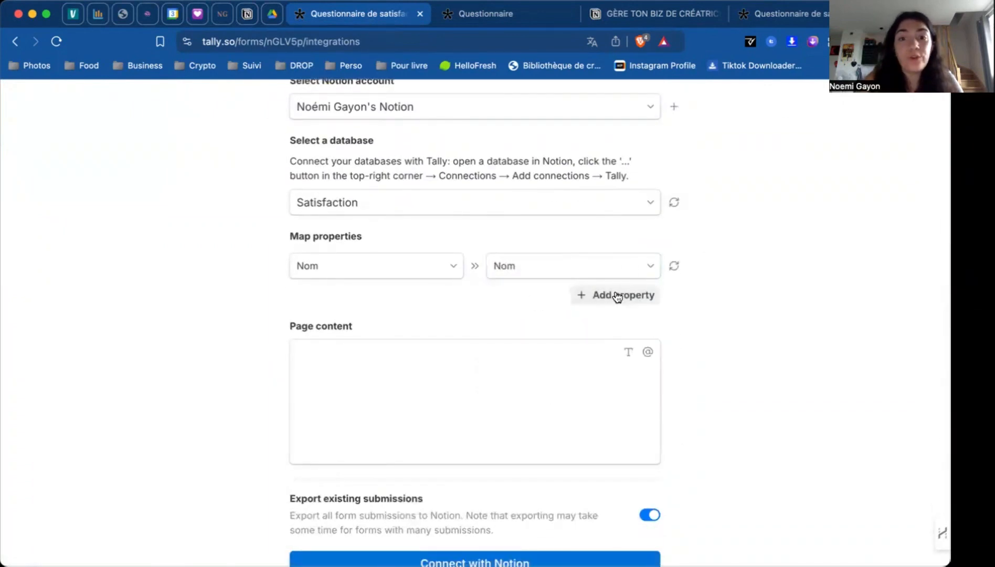
Add a second property mapping that links the "Nom de l'entreprise" field to the "Entreprise" property
{"action": "left_click", "coordinate": [617, 295]}
{"action": "left_click", "coordinate": [367, 304]}
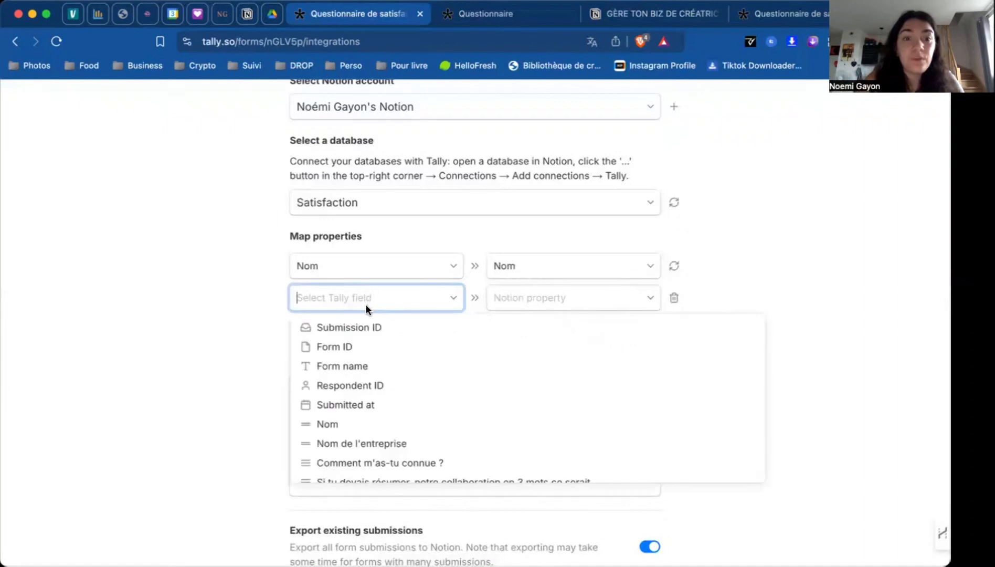
{"action": "left_click", "coordinate": [362, 445]}
{"action": "left_click", "coordinate": [577, 306]}
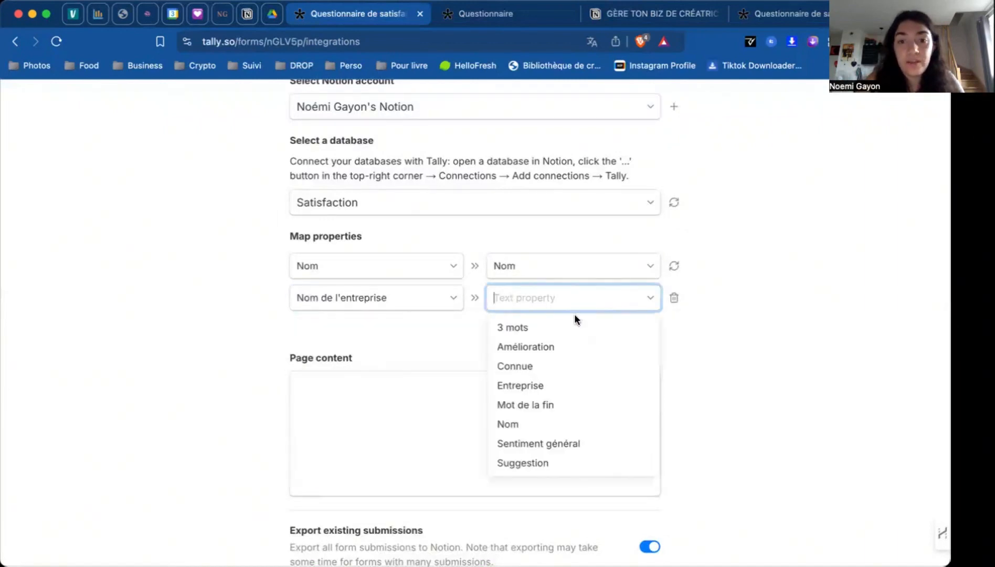
{"action": "scroll", "coordinate": [556, 433], "scroll_direction": "down", "scroll_amount": 1}
{"action": "left_click", "coordinate": [551, 384]}
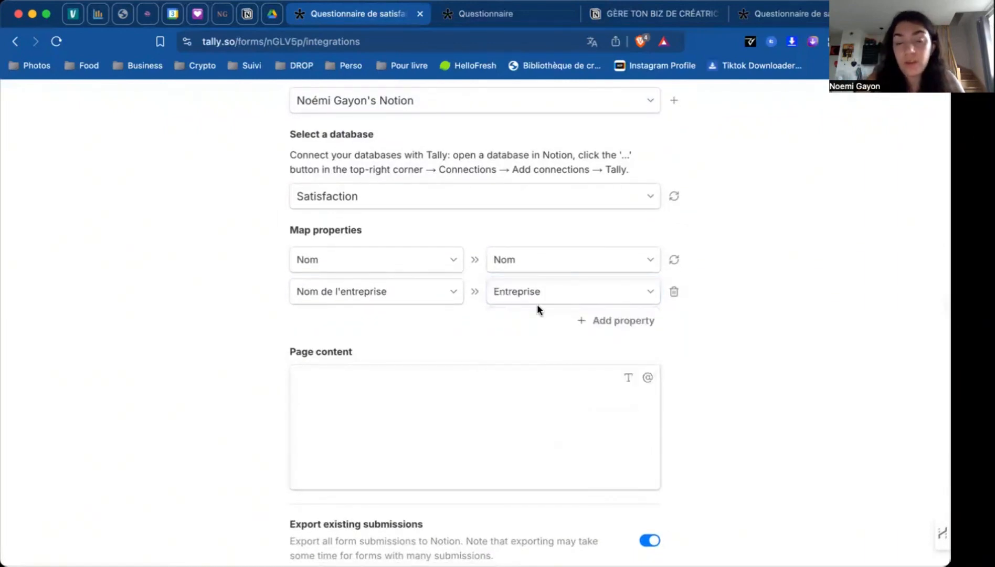
Review all the Satisfaction table's columns in Notion against the questionnaire's questions, then return to the Tally connection form
{"action": "left_click", "coordinate": [611, 14]}
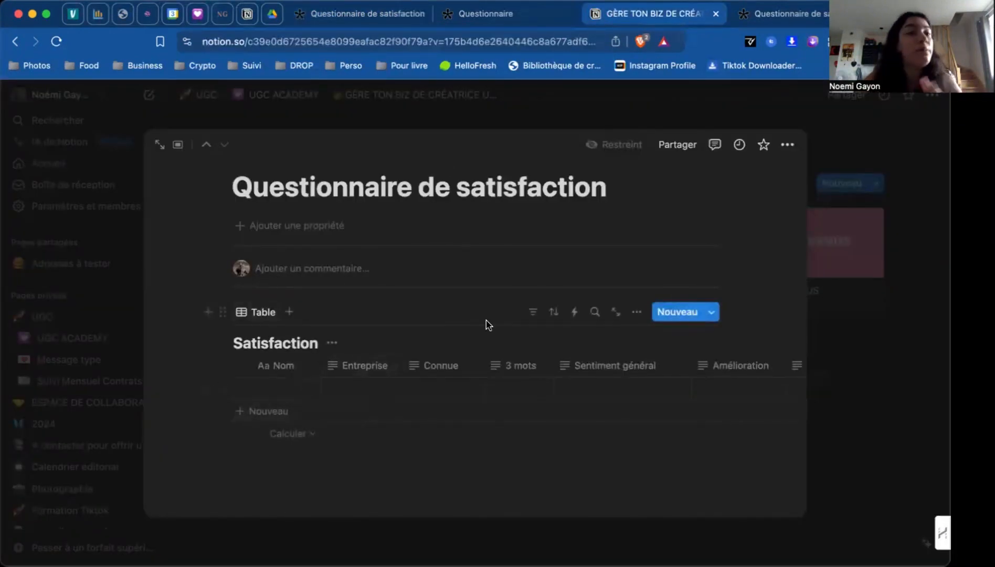
{"action": "scroll", "coordinate": [460, 389], "scroll_direction": "right", "scroll_amount": 3}
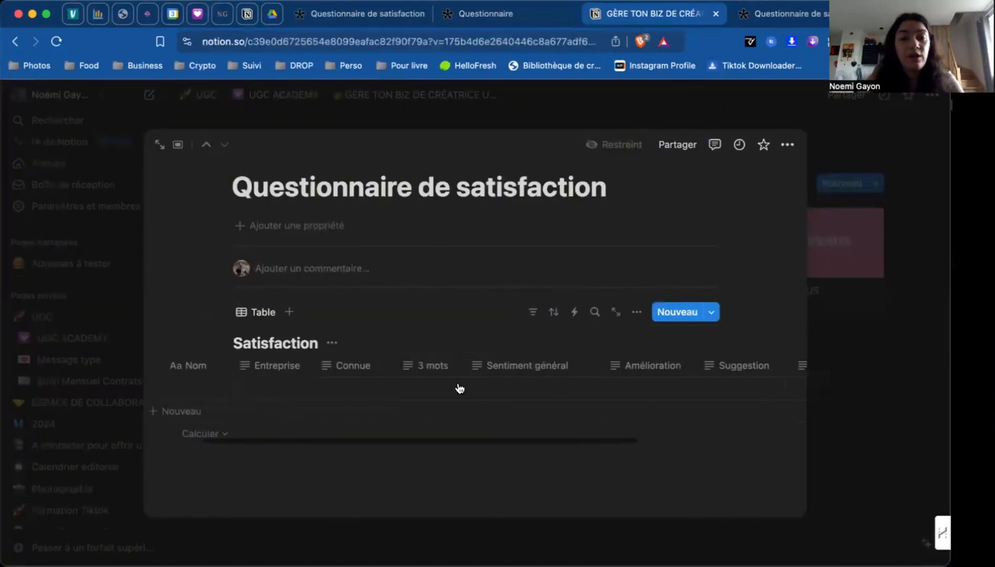
{"action": "scroll", "coordinate": [462, 393], "scroll_direction": "right", "scroll_amount": 3}
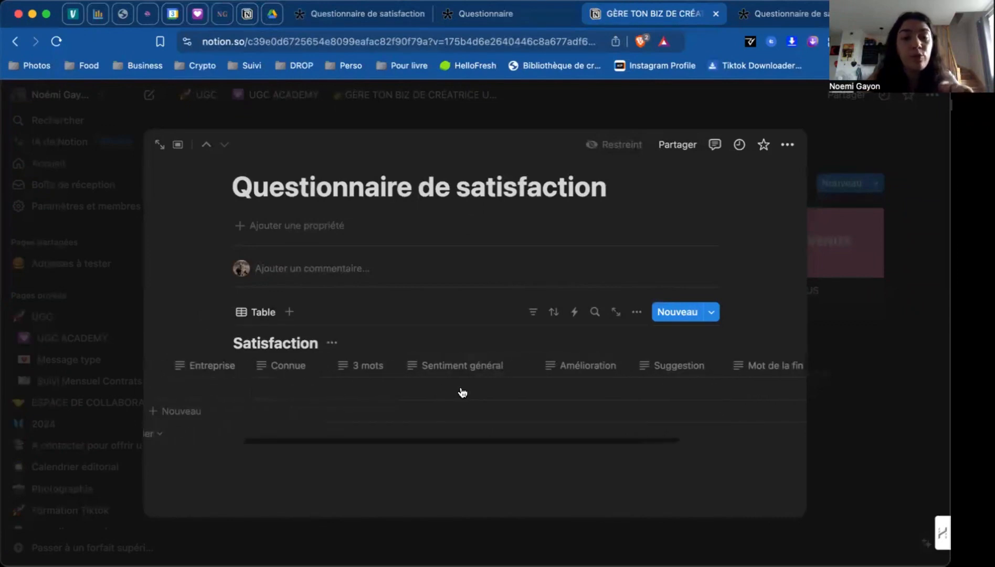
{"action": "scroll", "coordinate": [681, 414], "scroll_direction": "right", "scroll_amount": 5}
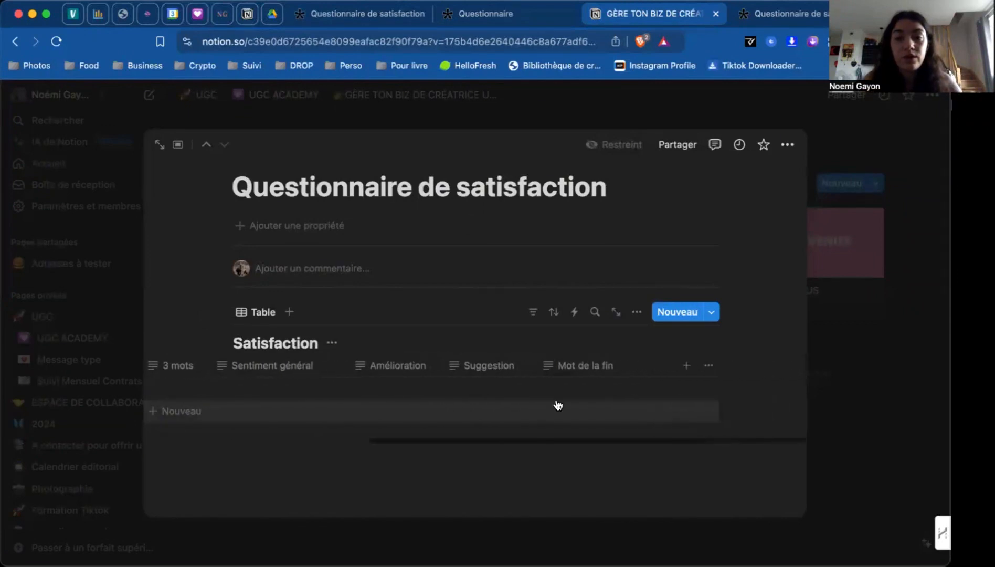
{"action": "scroll", "coordinate": [557, 405], "scroll_direction": "left", "scroll_amount": 8}
{"action": "left_click", "coordinate": [377, 15]}
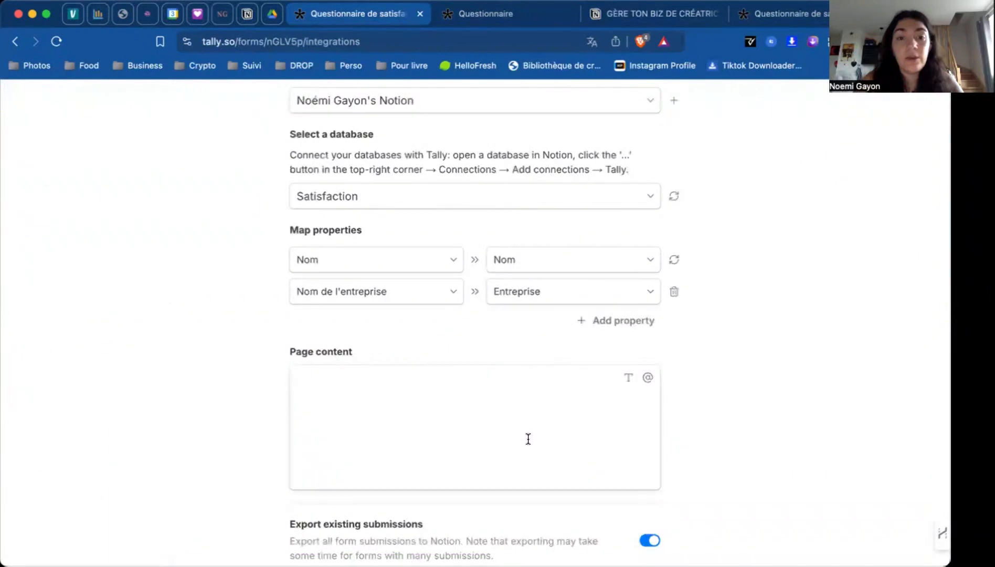
Check the remaining connection options, including the export of existing submissions, and switch back to the Satisfaction table in Notion
{"action": "scroll", "coordinate": [415, 268], "scroll_direction": "down", "scroll_amount": 4}
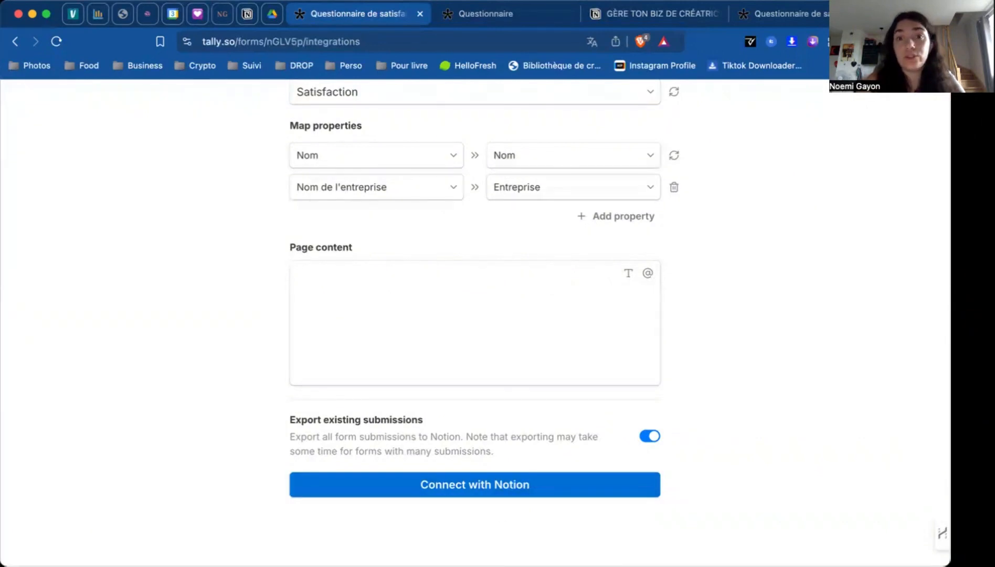
{"action": "left_click", "coordinate": [486, 13]}
{"action": "left_click", "coordinate": [640, 14]}
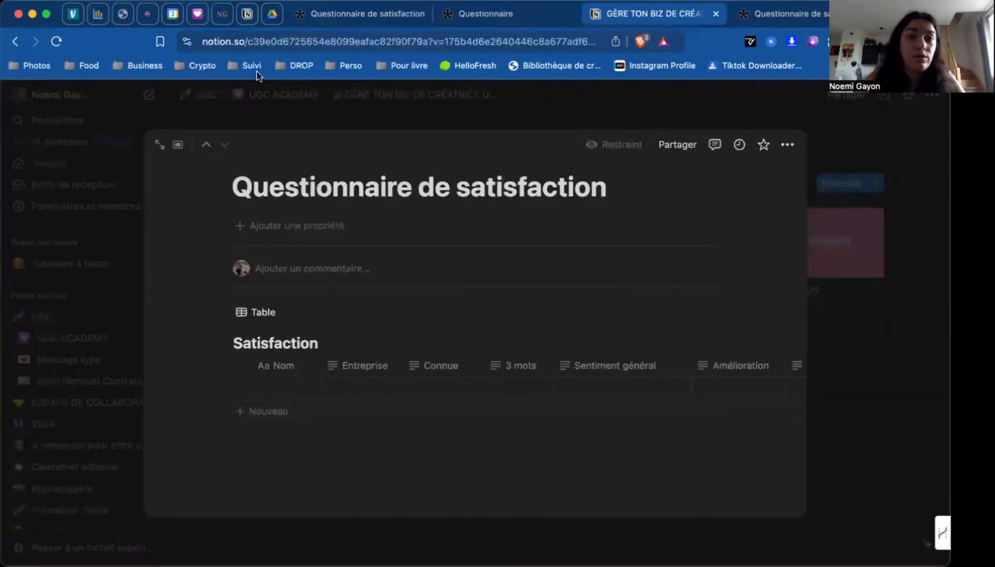
Reopen the "Questionnaire de satisfaction" page, check the test submission across the Satisfaction table's columns, and close the page again
{"action": "left_click", "coordinate": [880, 245]}
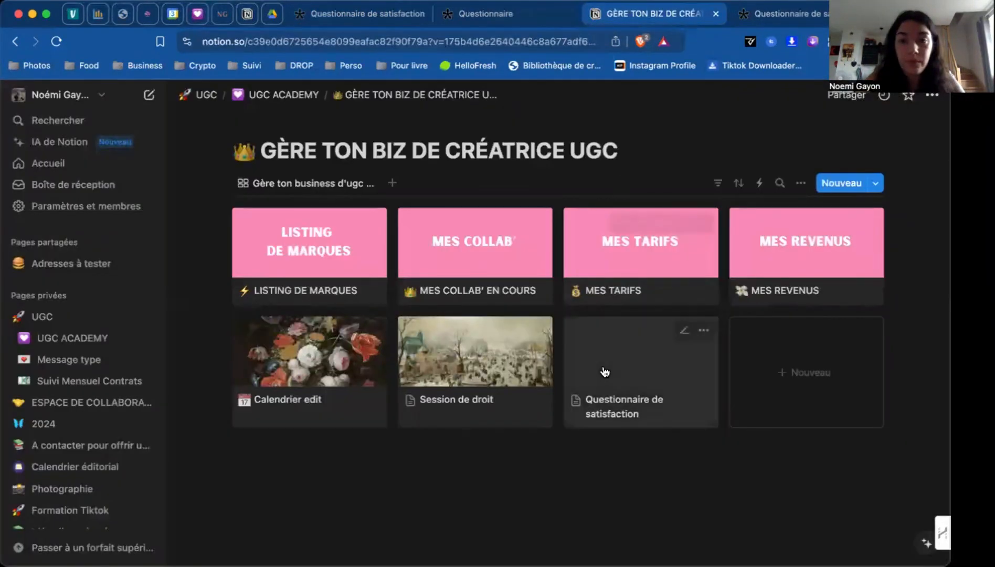
{"action": "left_click", "coordinate": [605, 371]}
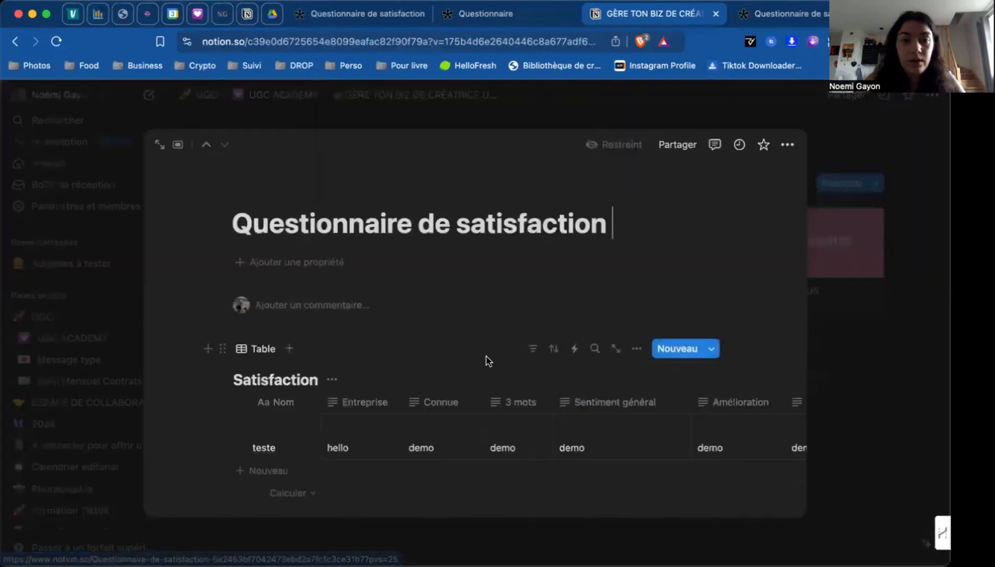
{"action": "scroll", "coordinate": [486, 361], "scroll_direction": "down", "scroll_amount": 3}
{"action": "scroll", "coordinate": [488, 361], "scroll_direction": "up", "scroll_amount": 3}
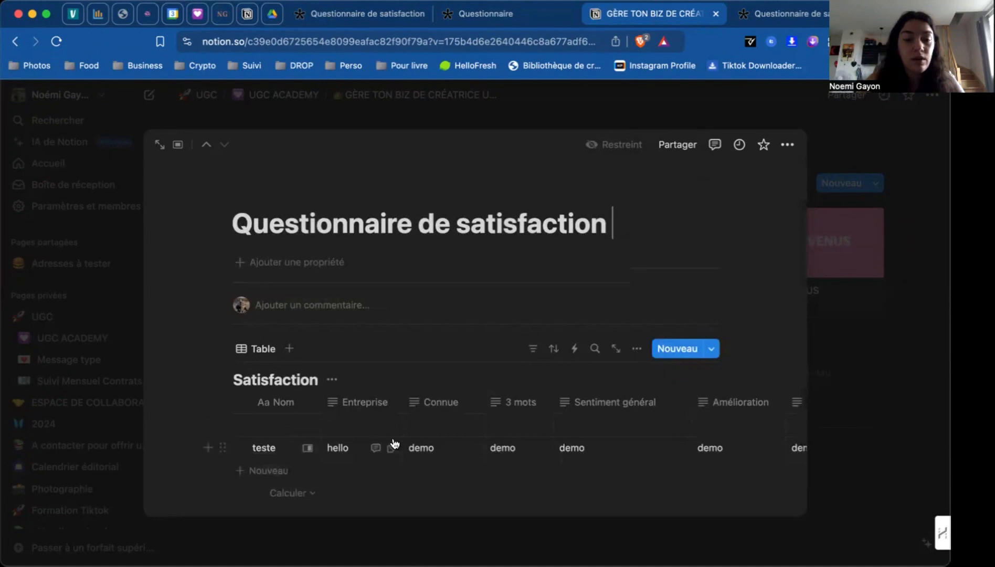
{"action": "scroll", "coordinate": [539, 452], "scroll_direction": "right", "scroll_amount": 8}
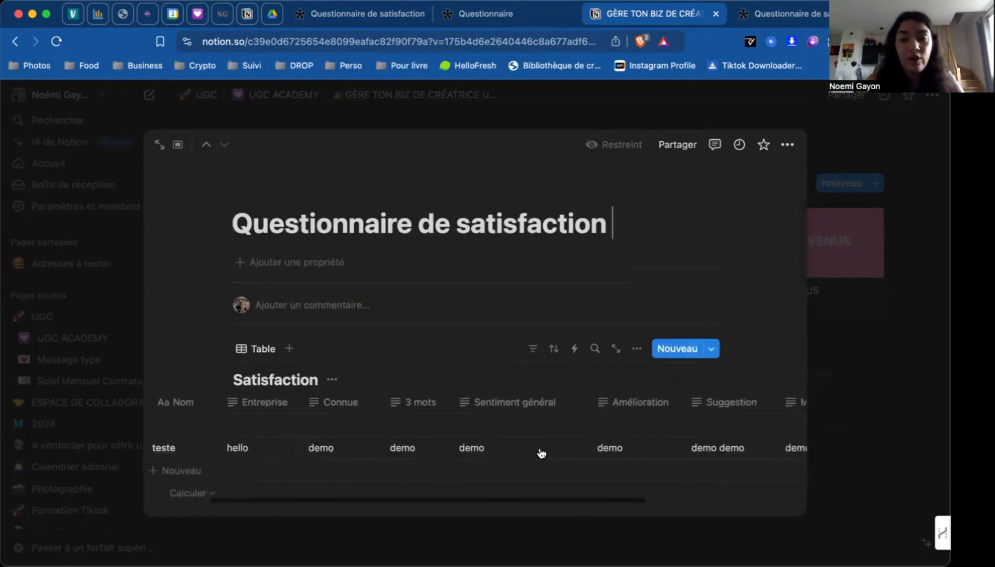
{"action": "scroll", "coordinate": [541, 451], "scroll_direction": "left", "scroll_amount": 8}
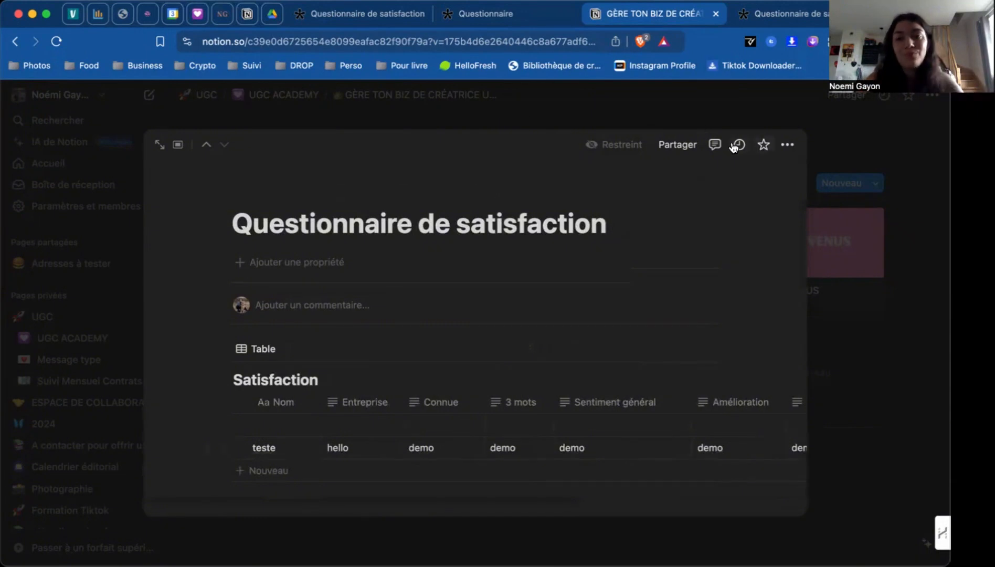
{"action": "left_click", "coordinate": [127, 95]}
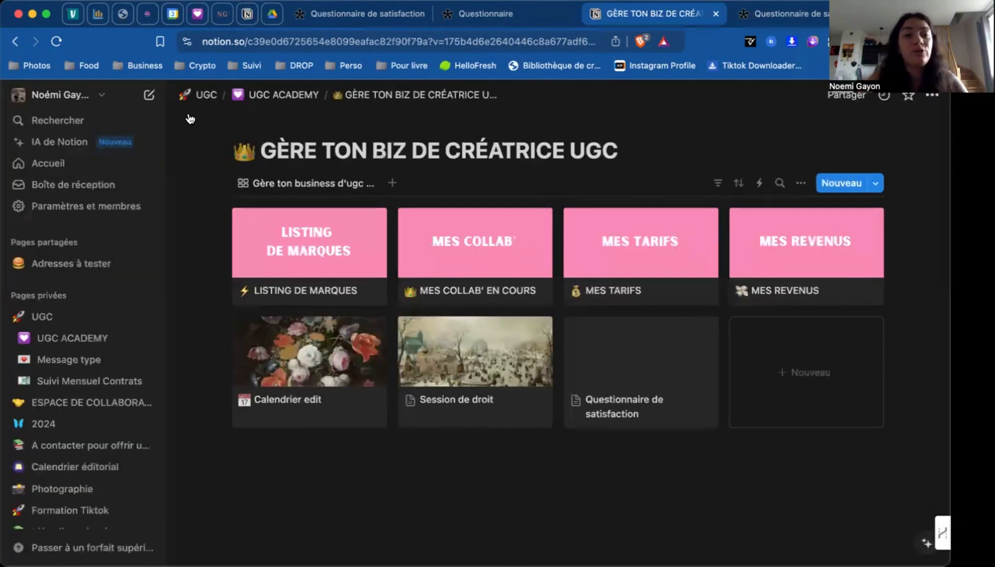